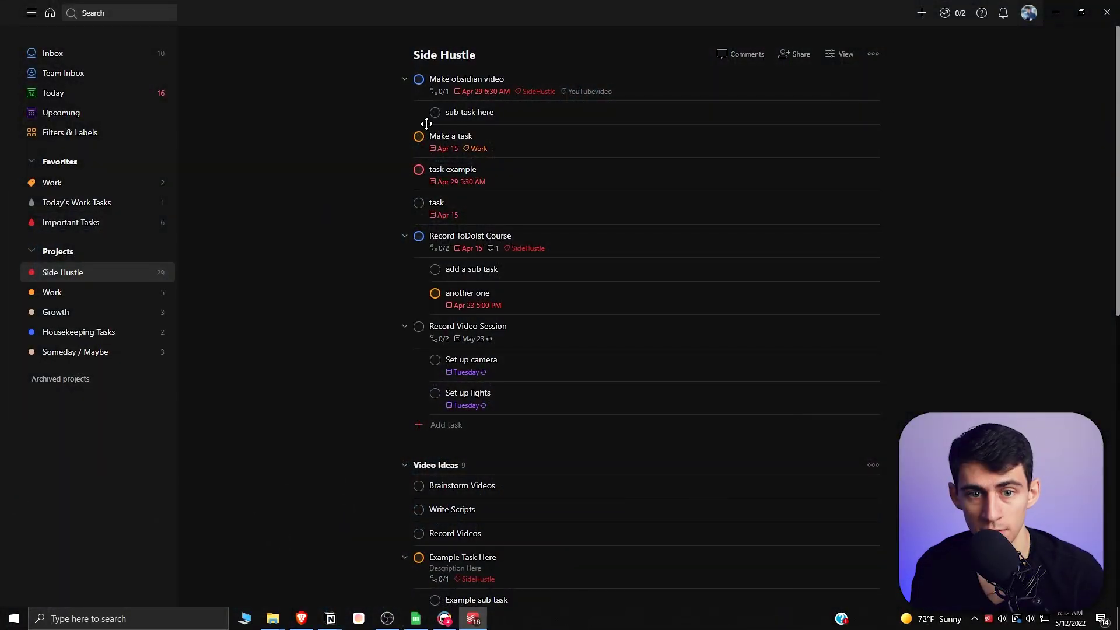
Rename the task '5 Reasons Obsidian is Better than Notion' and save the five-reason outline as its notes.
left_click(499, 81)
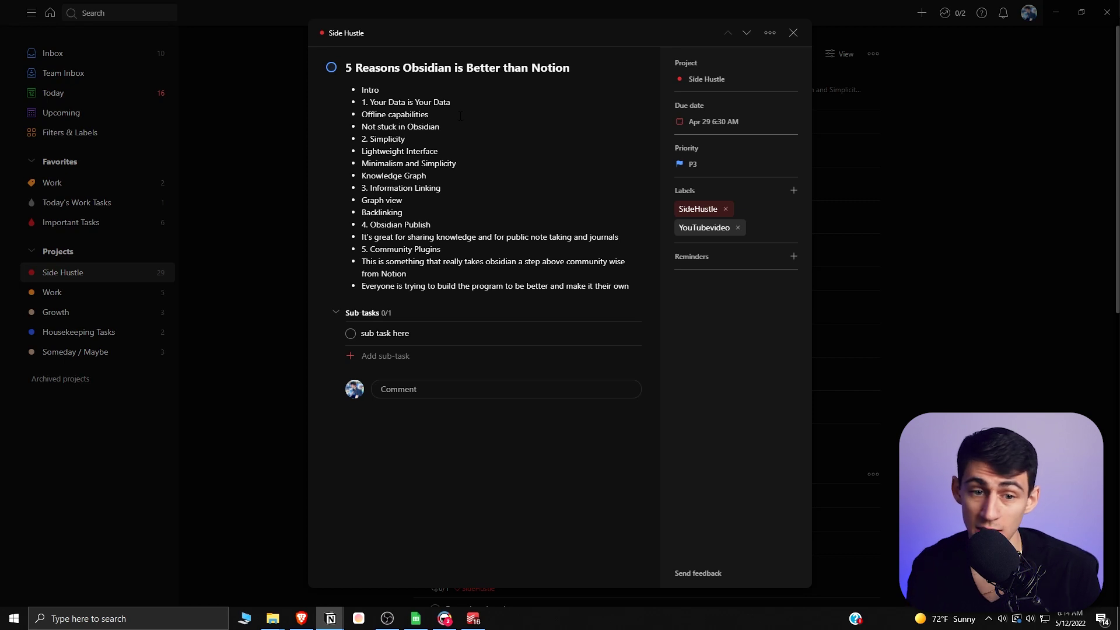
left_click(533, 66)
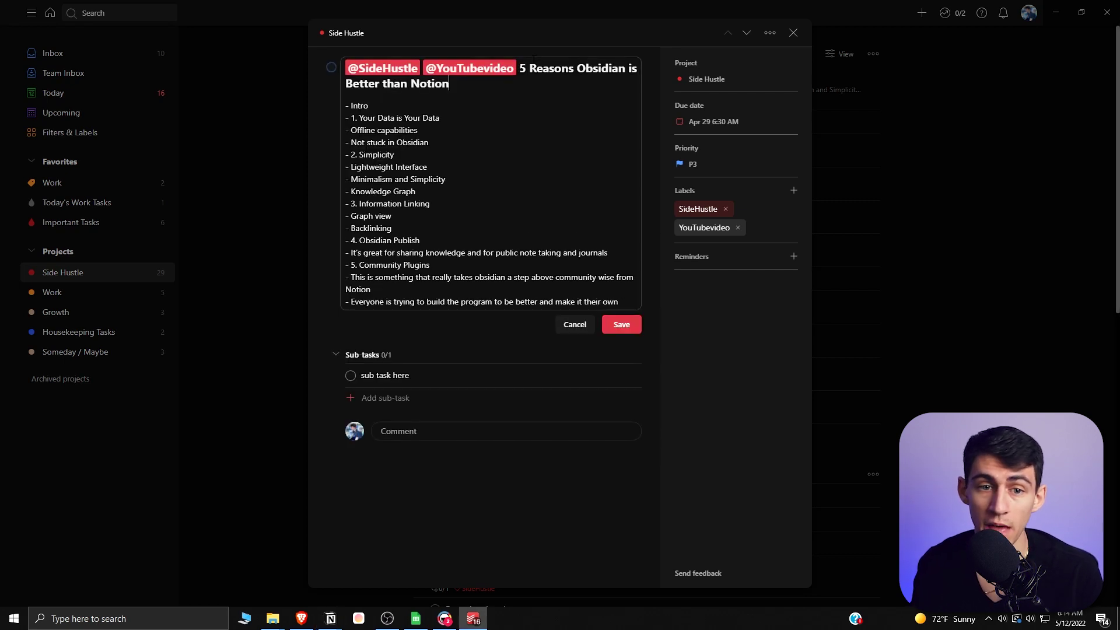
left_click(622, 324)
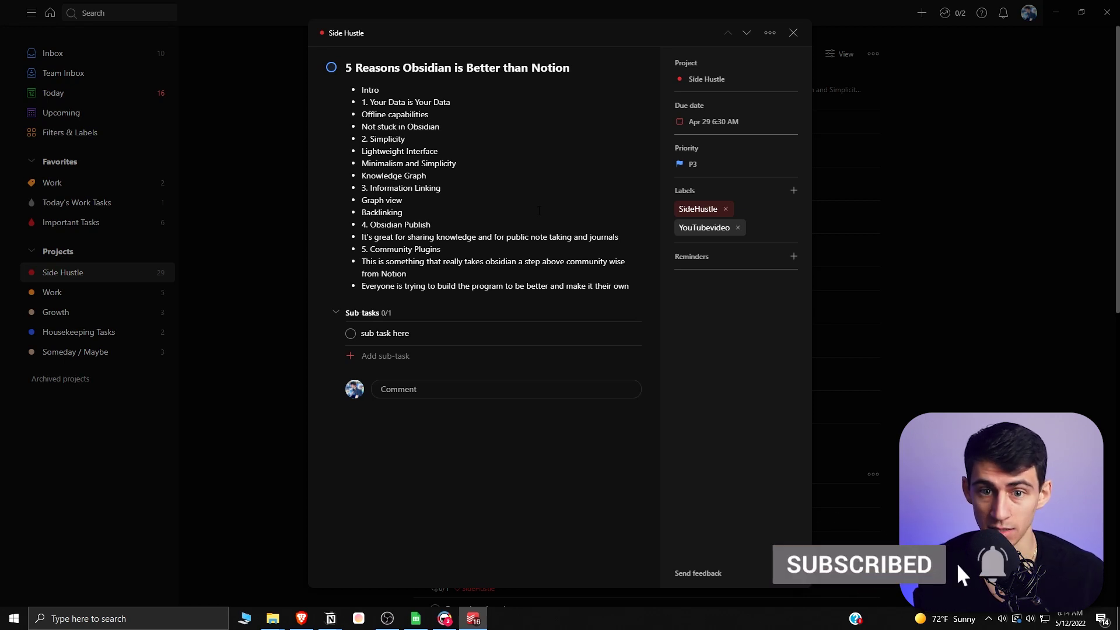
Close the task and show the Side Hustle project as a board.
left_click(975, 157)
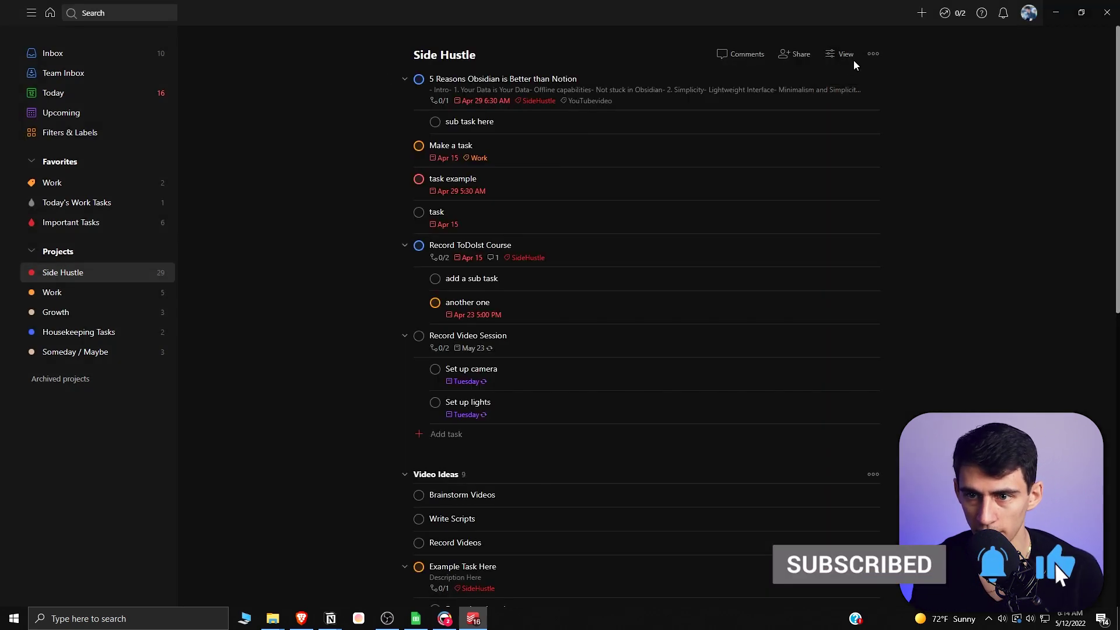
left_click(840, 54)
left_click(830, 96)
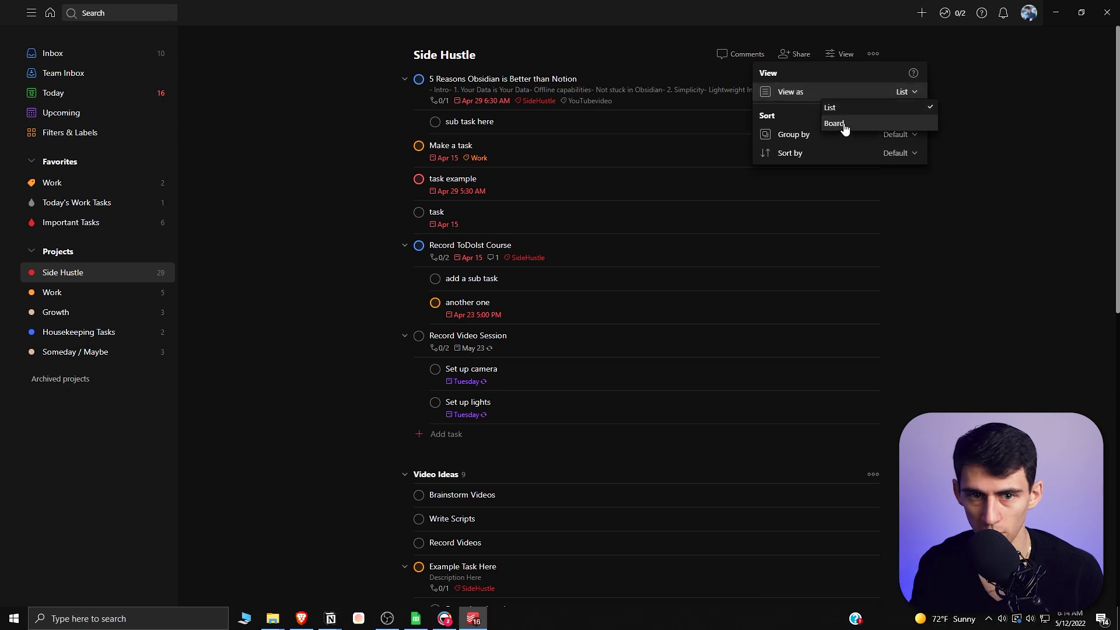
left_click(841, 124)
Move the Obsidian card through Writing into Recording and check off the Write Video sub-task.
left_click_drag(293, 128, 444, 125)
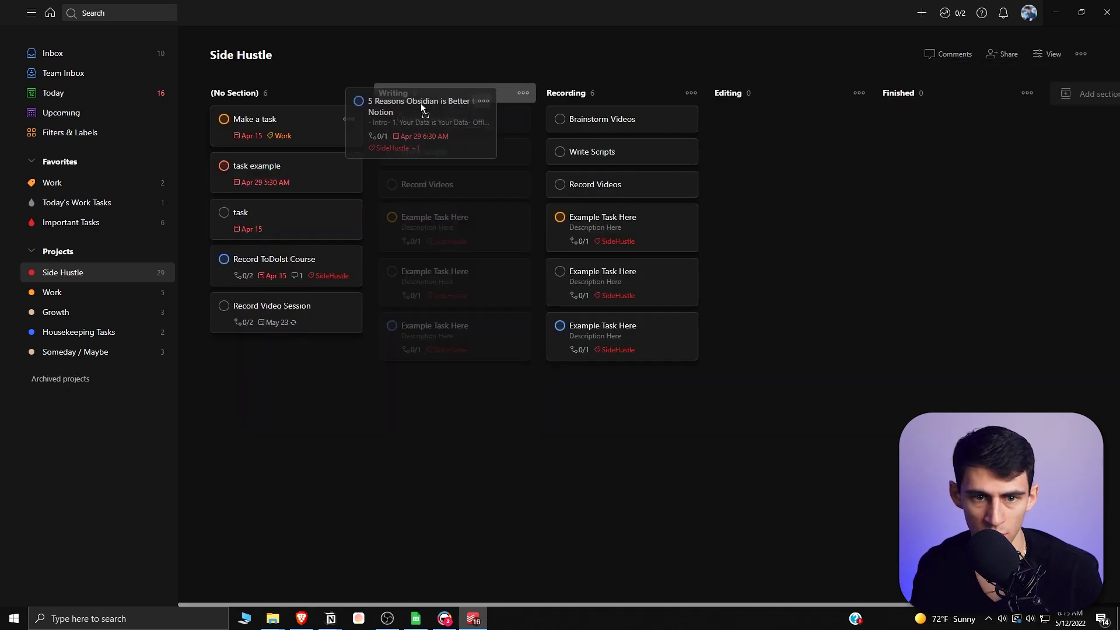
left_click_drag(444, 125, 614, 129)
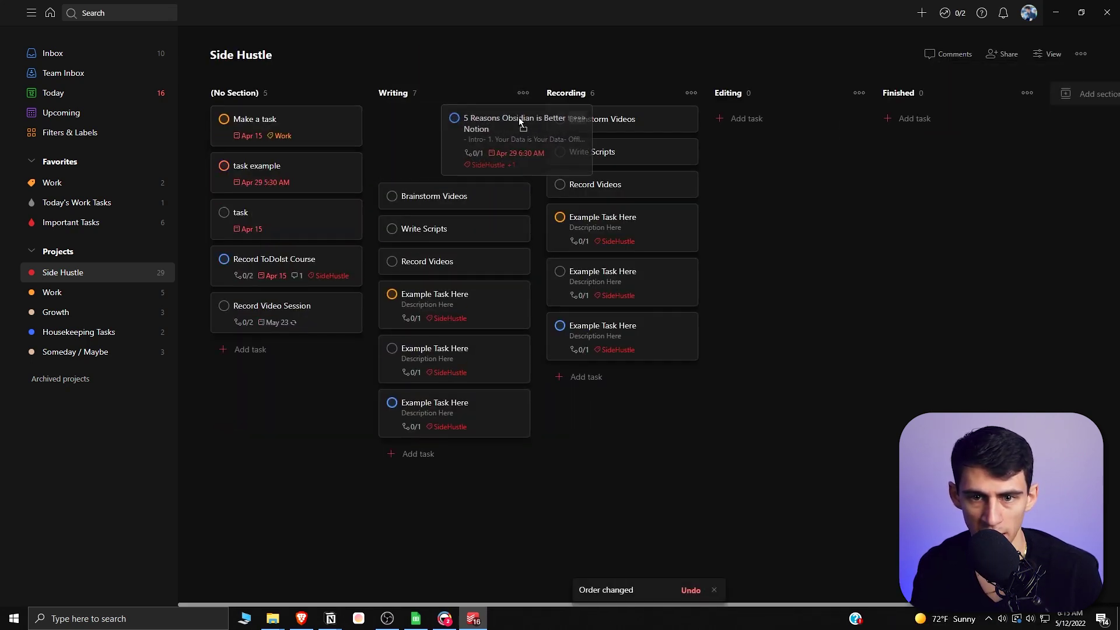
left_click(615, 129)
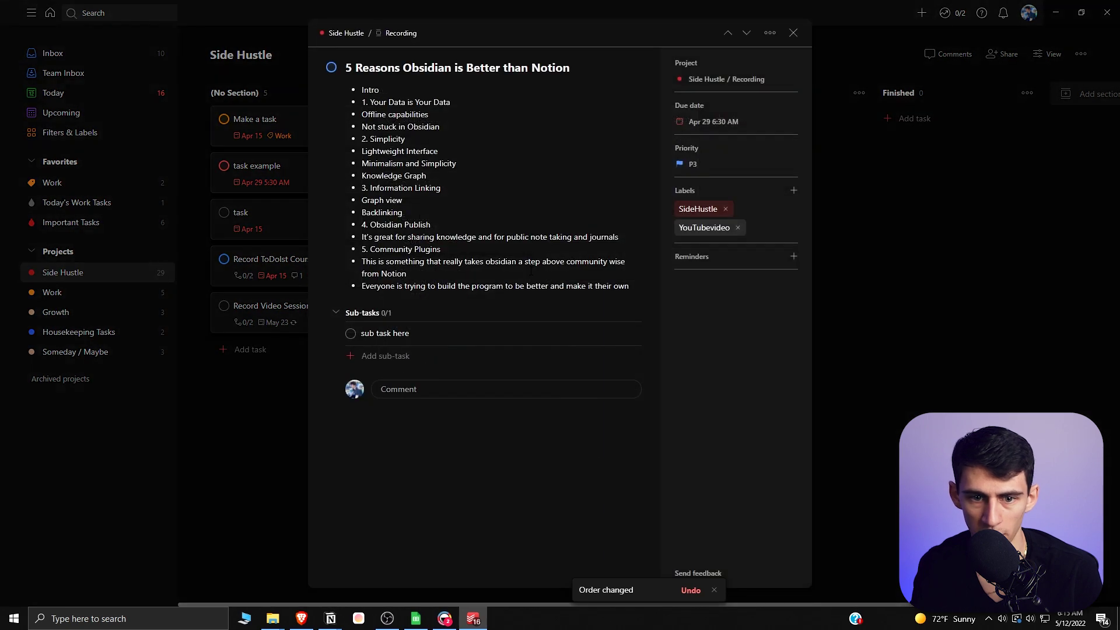
left_click(408, 331)
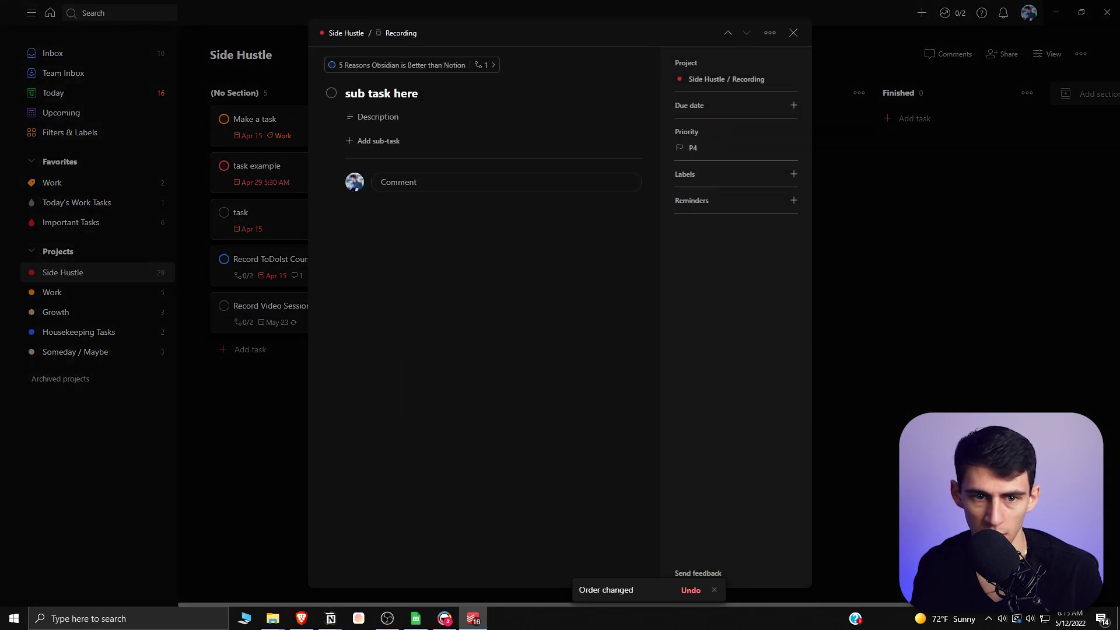
left_click(407, 65)
left_click(350, 334)
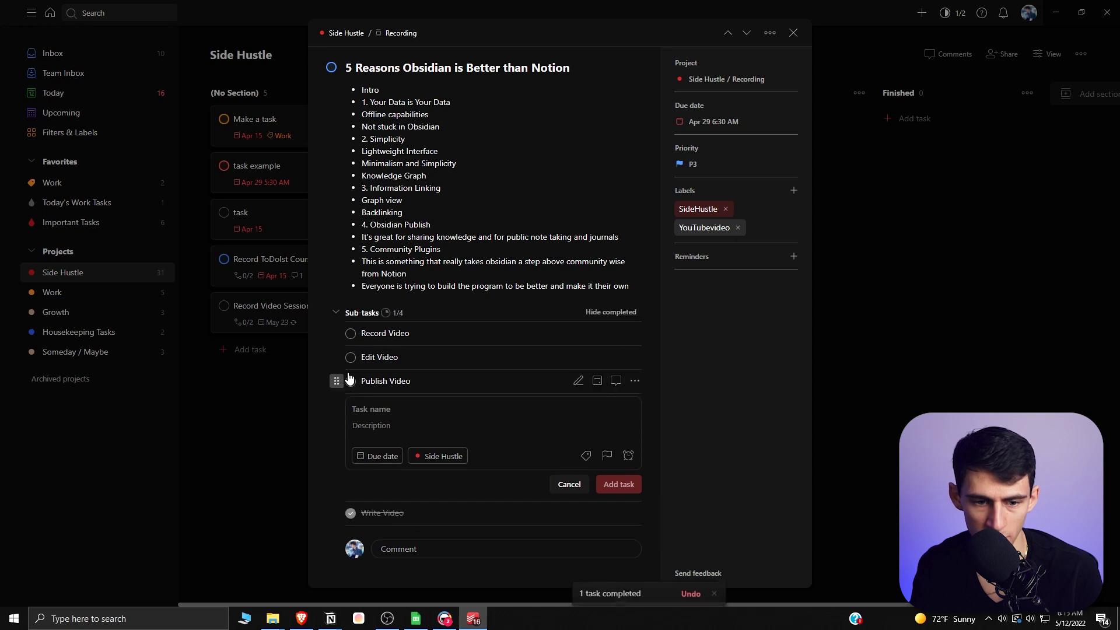
key("Escape")
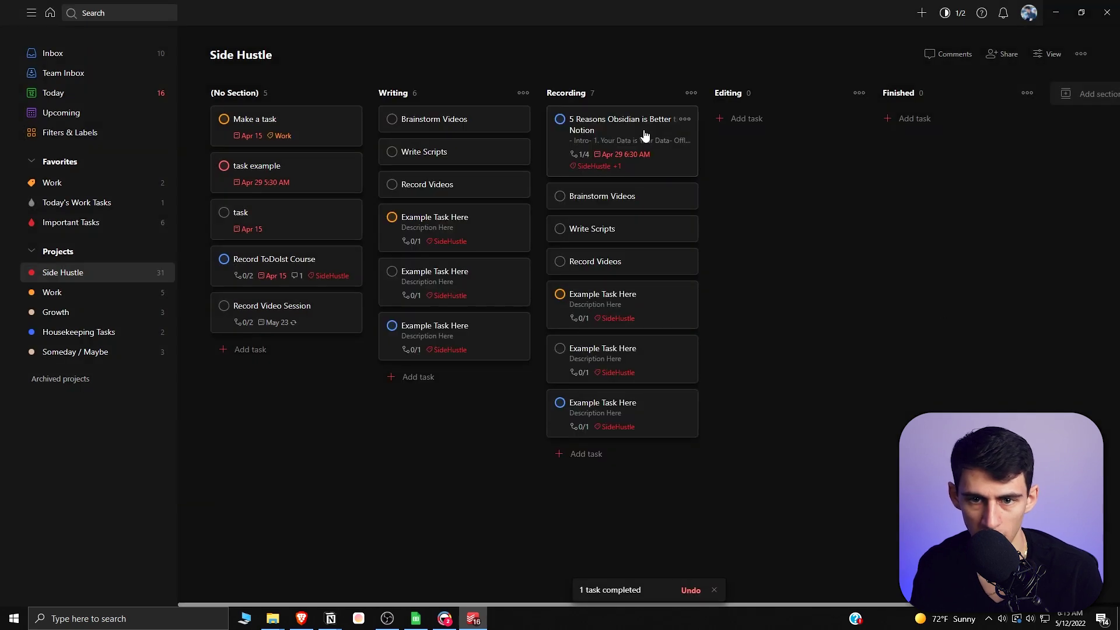
Move the card into Editing and check off the Record Video sub-task.
left_click_drag(629, 122, 768, 118)
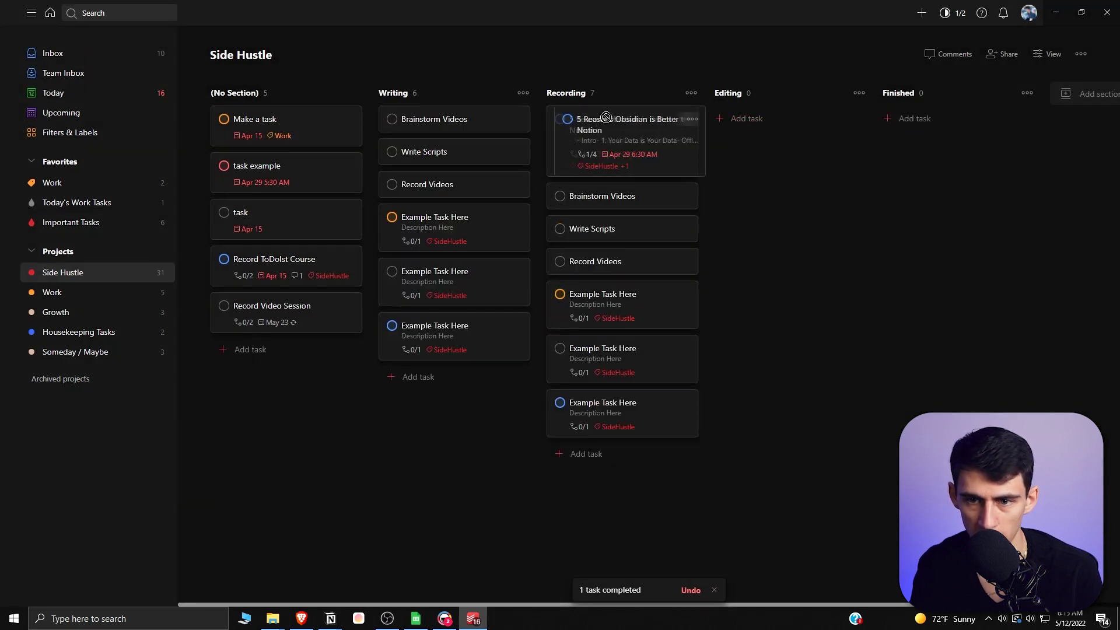
left_click(721, 149)
left_click(350, 333)
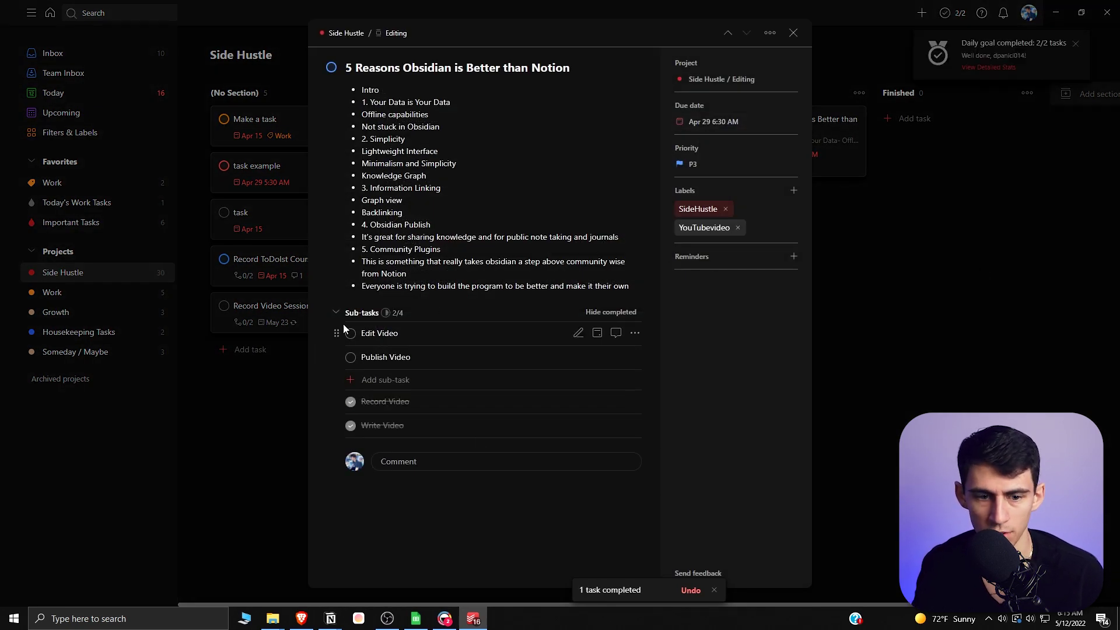
left_click(942, 249)
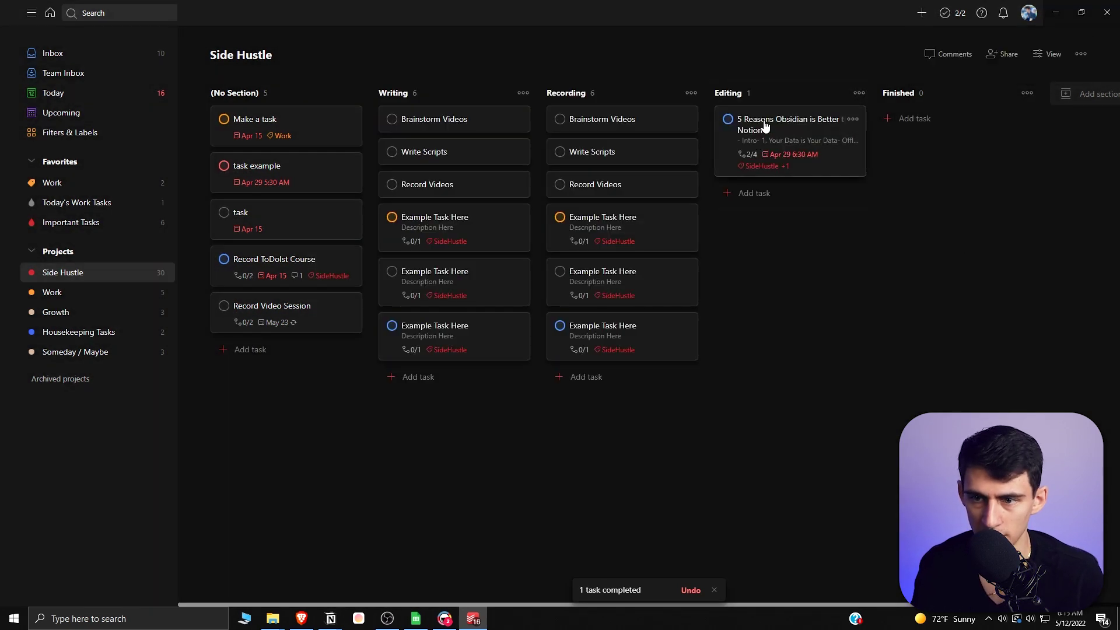
Move the card into Finished and check off the Edit Video and Publish Video sub-tasks.
left_click_drag(763, 127, 931, 118)
left_click(928, 118)
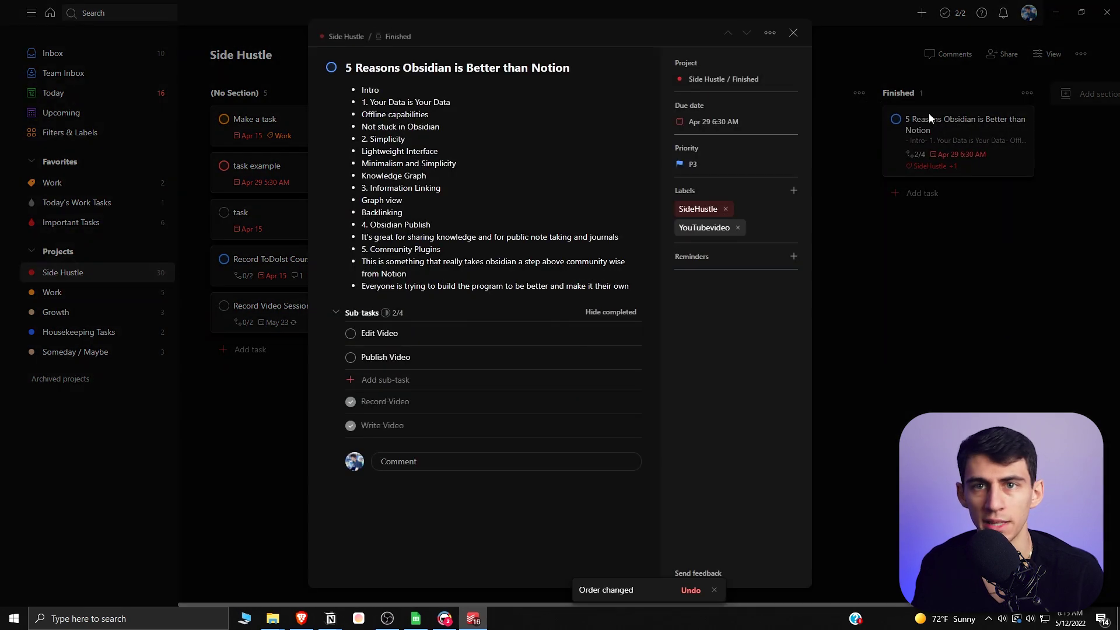
left_click(350, 332)
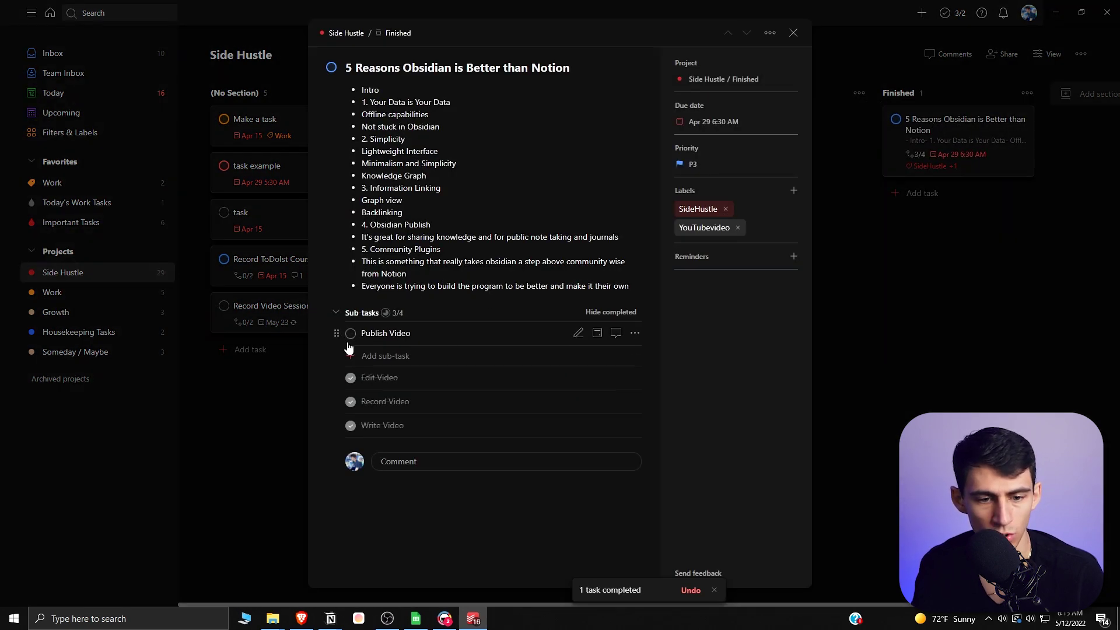
left_click(351, 332)
left_click(858, 93)
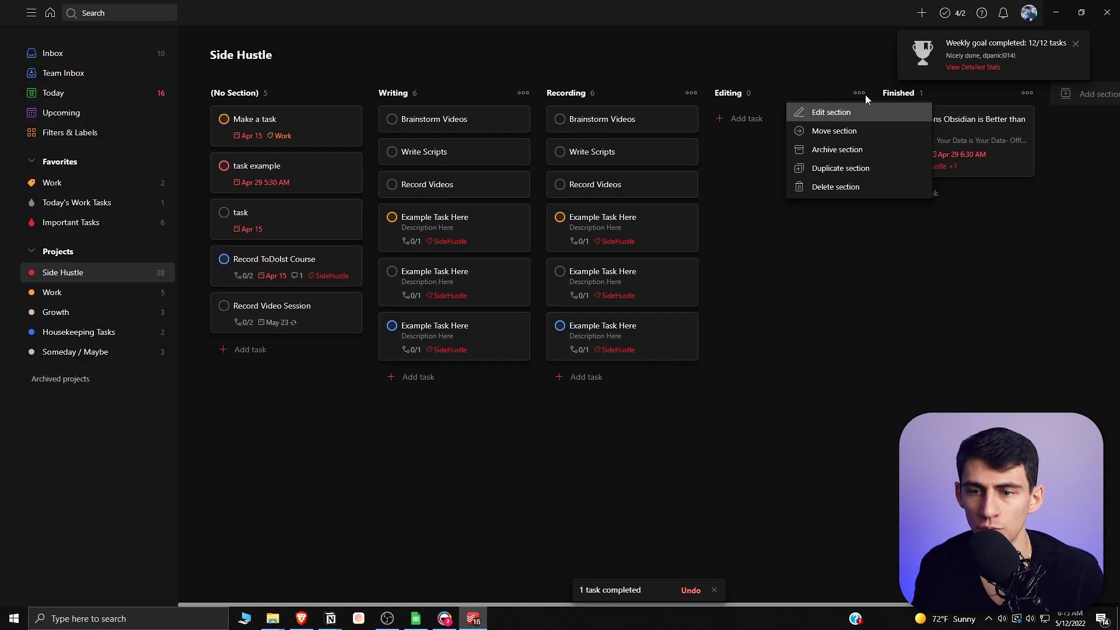
key("Escape")
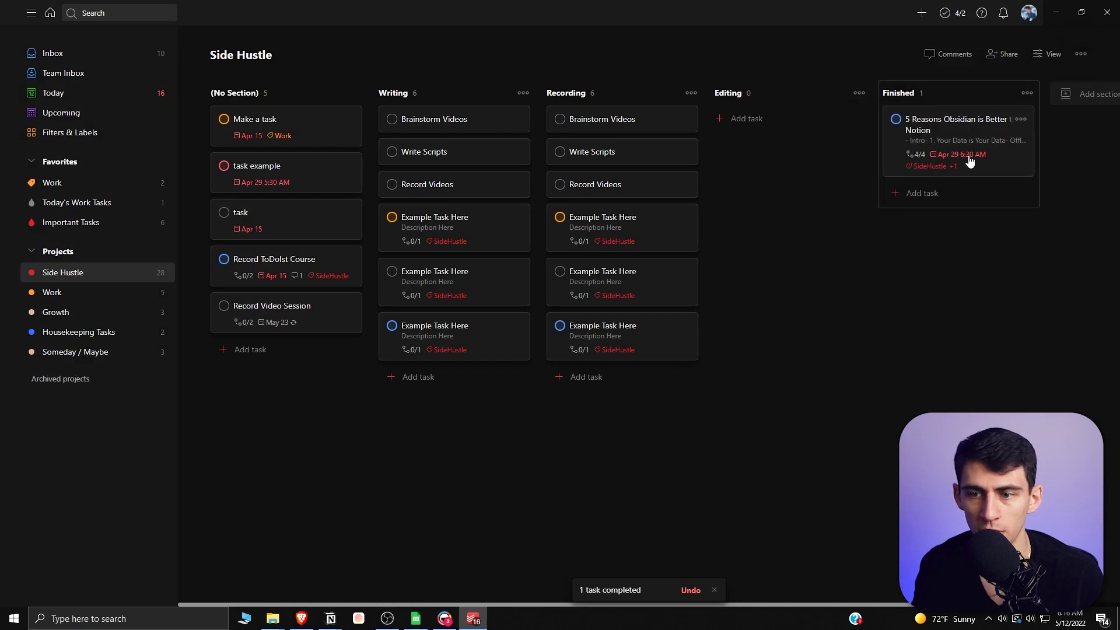
Duplicate the Finished Obsidian task five times from its context menu.
right_click(952, 129)
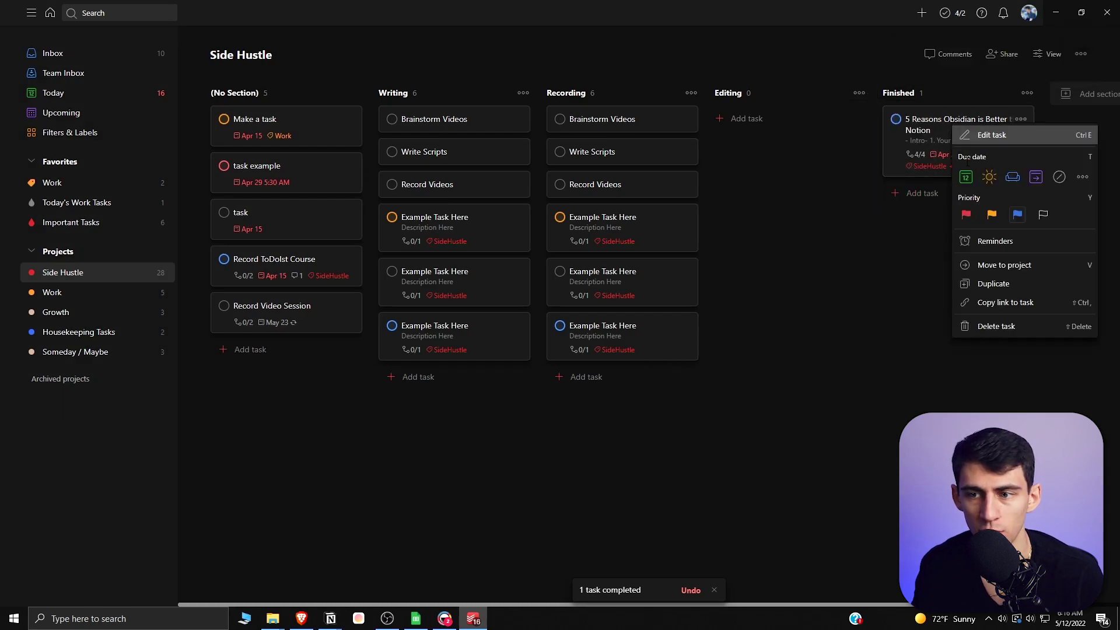
left_click(982, 282)
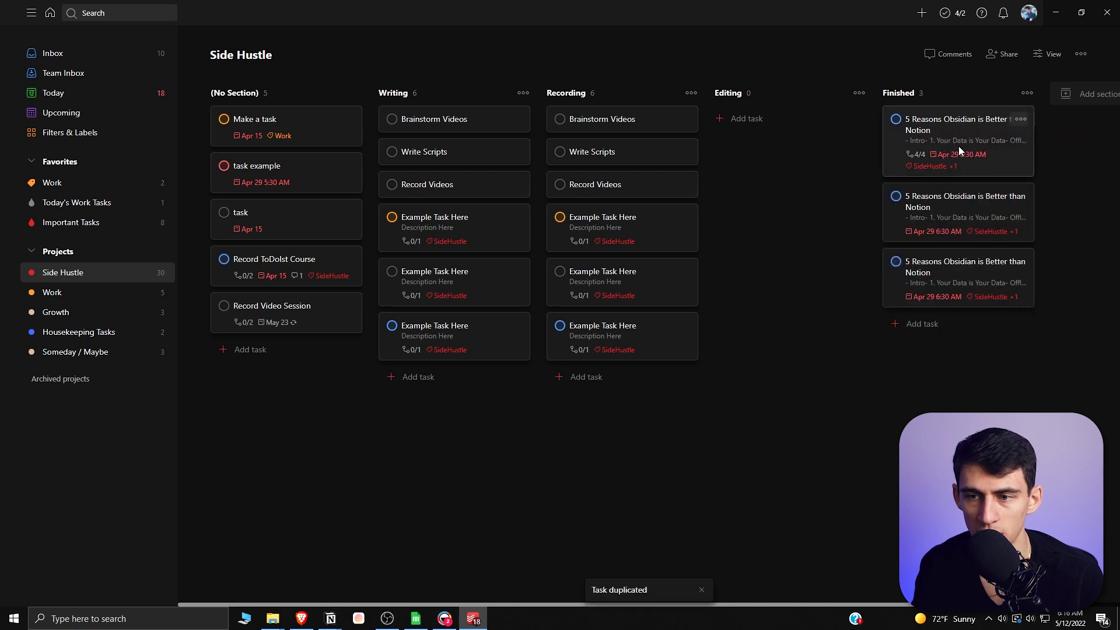
right_click(958, 146)
left_click(990, 312)
right_click(962, 146)
left_click(998, 303)
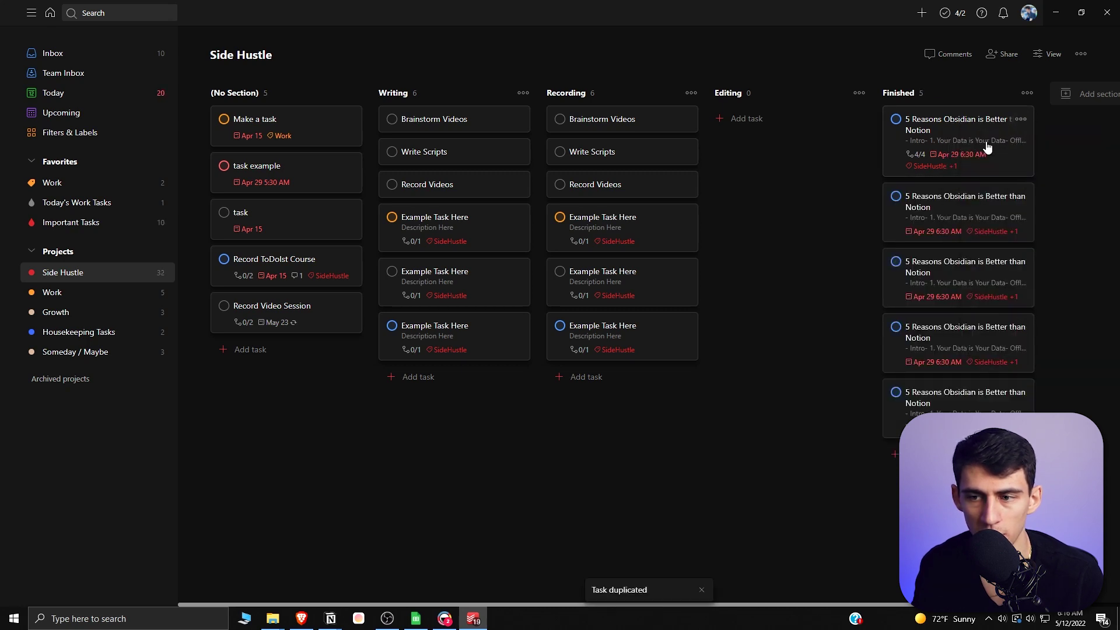
right_click(986, 150)
left_click(907, 195)
right_click(959, 130)
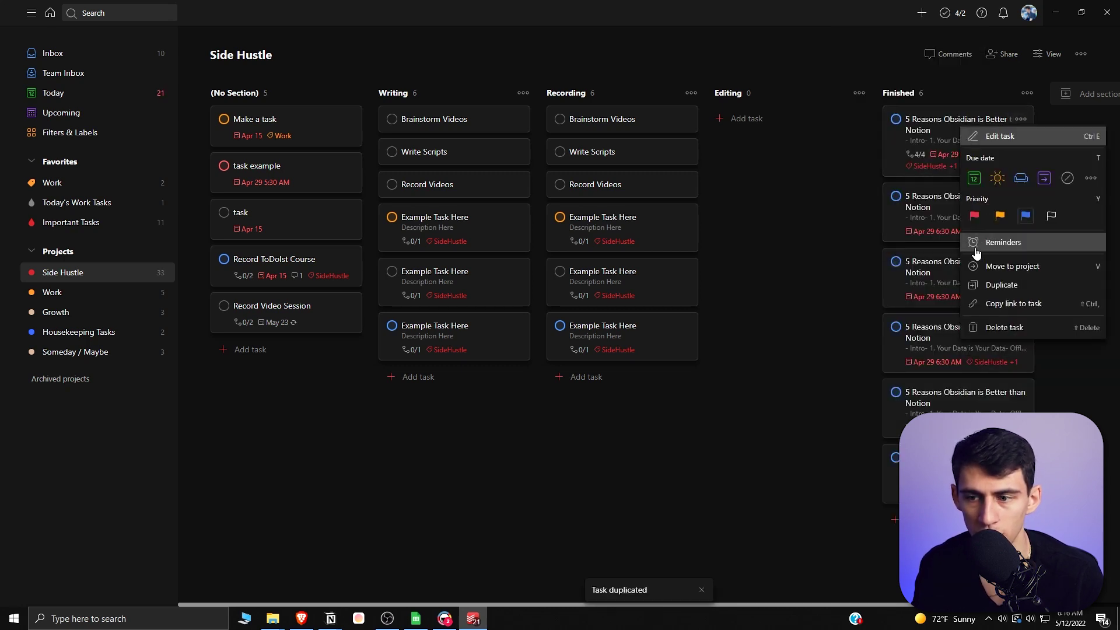
left_click(990, 280)
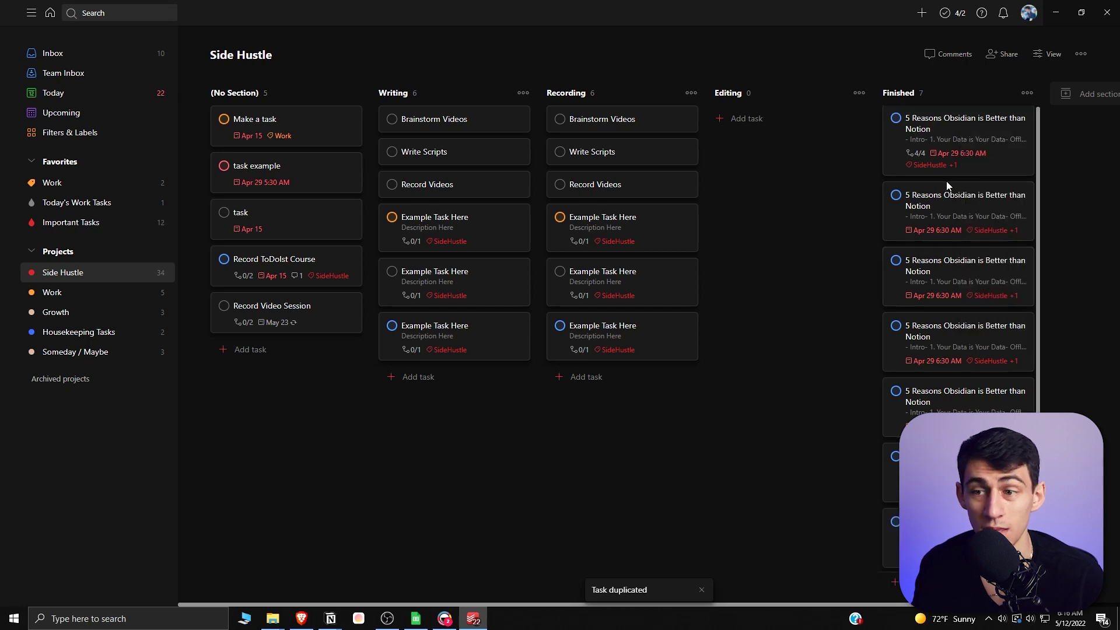
mouse_move(958, 140)
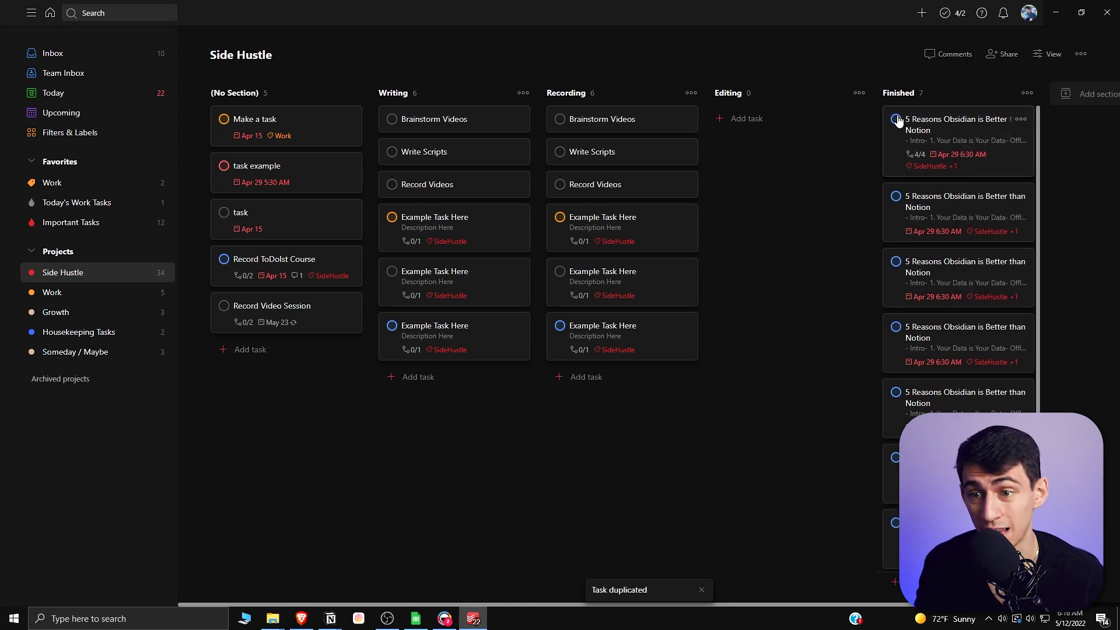
Complete the original and the extra copies, leaving one open Obsidian task in Finished.
left_click(949, 121)
key("Escape")
left_click(896, 120)
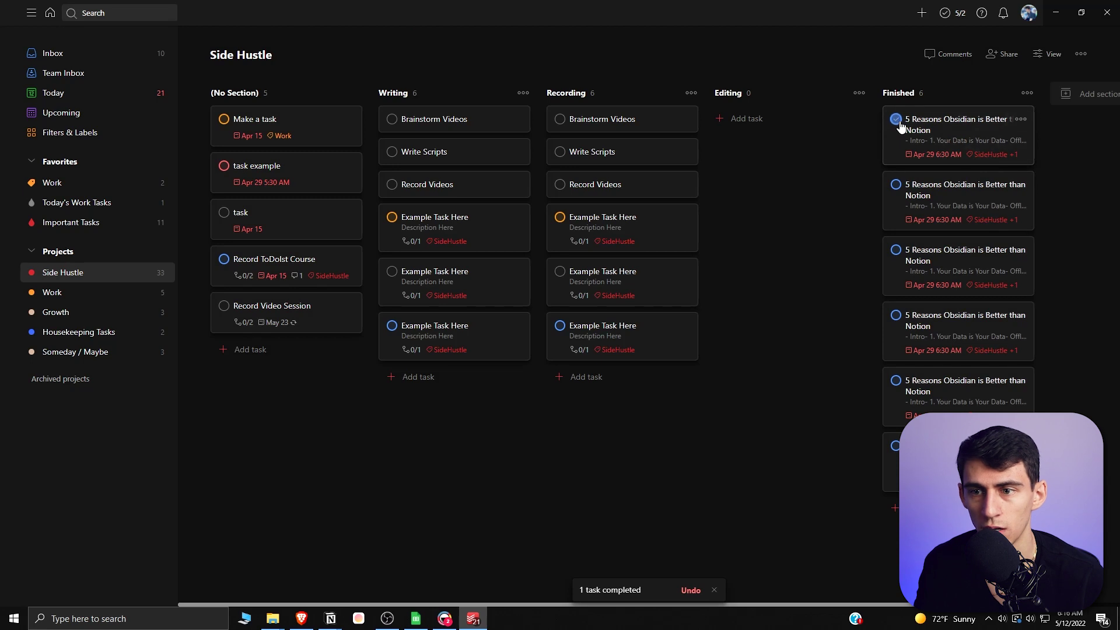
left_click(896, 121)
left_click(896, 121)
left_click(896, 121)
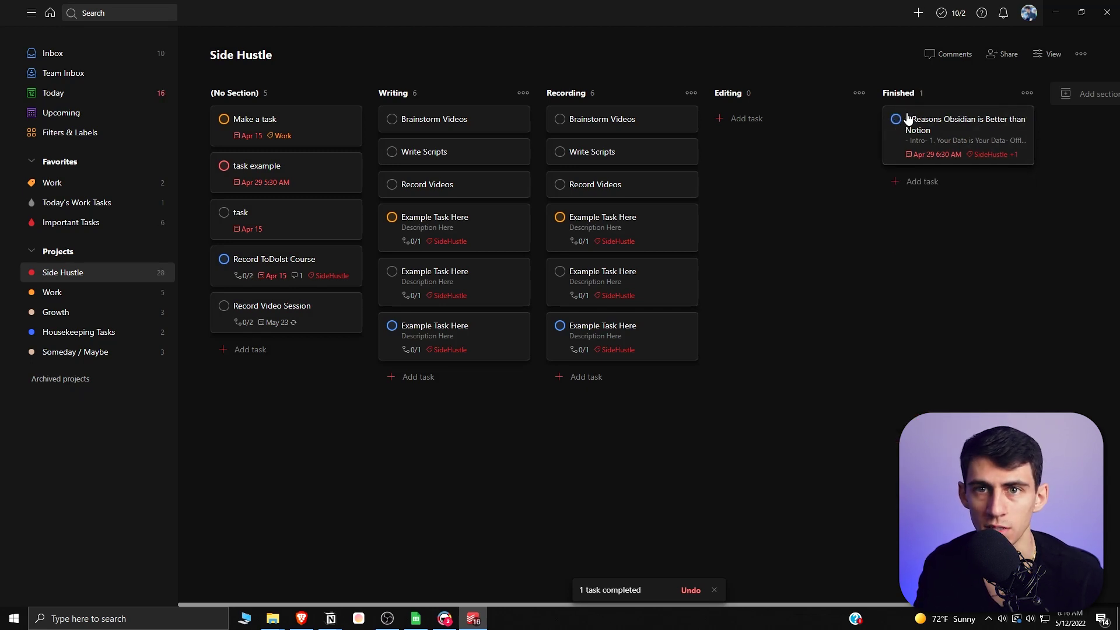
left_click(935, 123)
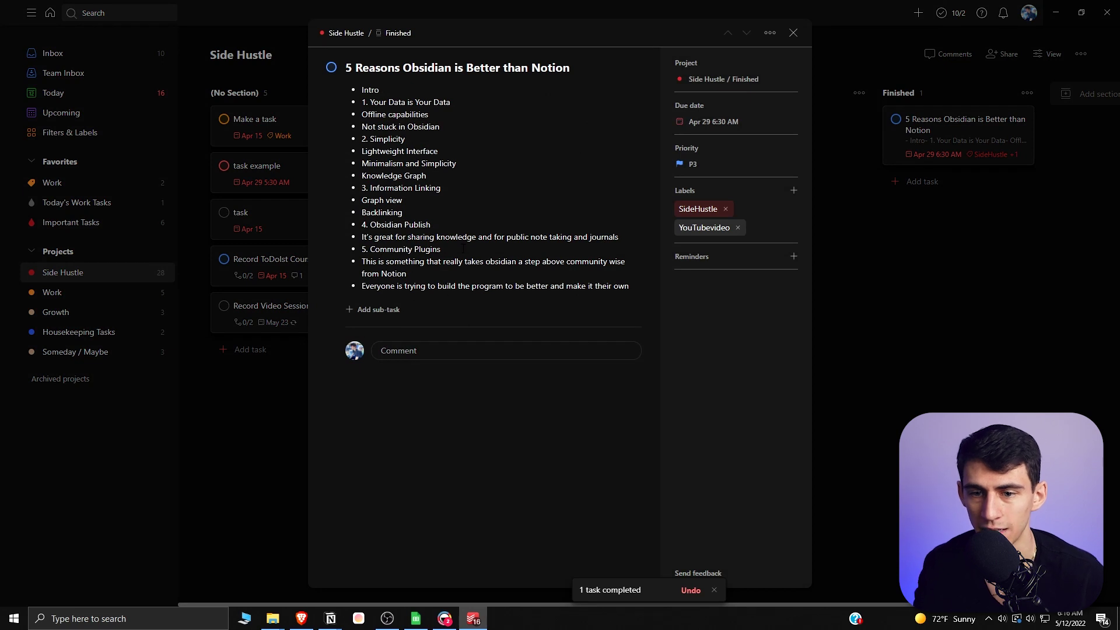
key("Escape")
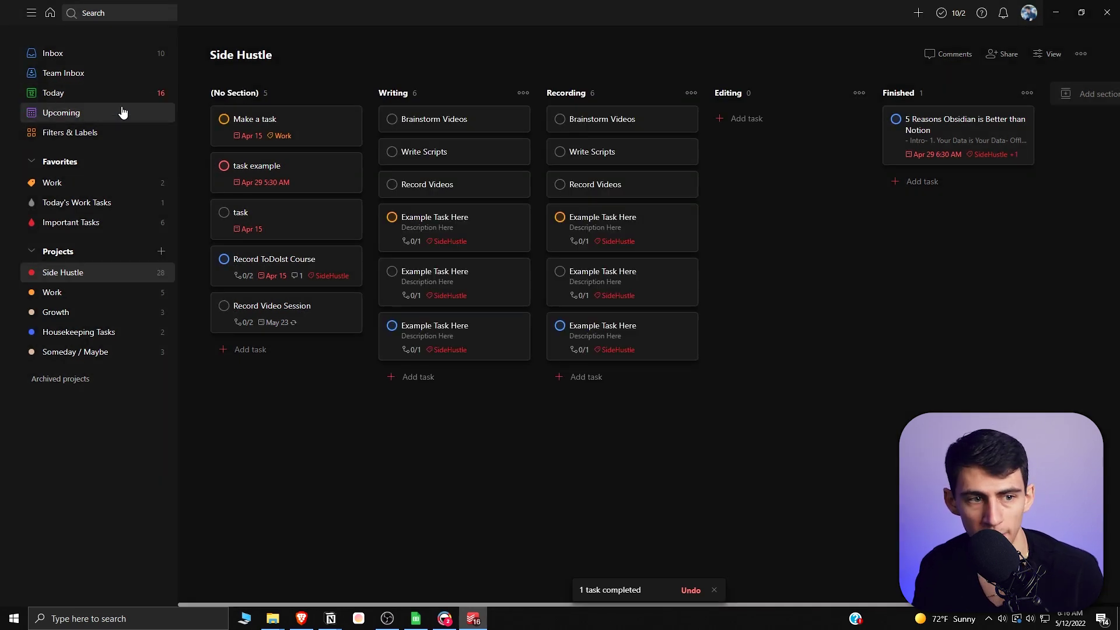
Browse Upcoming and Inbox, then open the Side Hustle project.
left_click(120, 112)
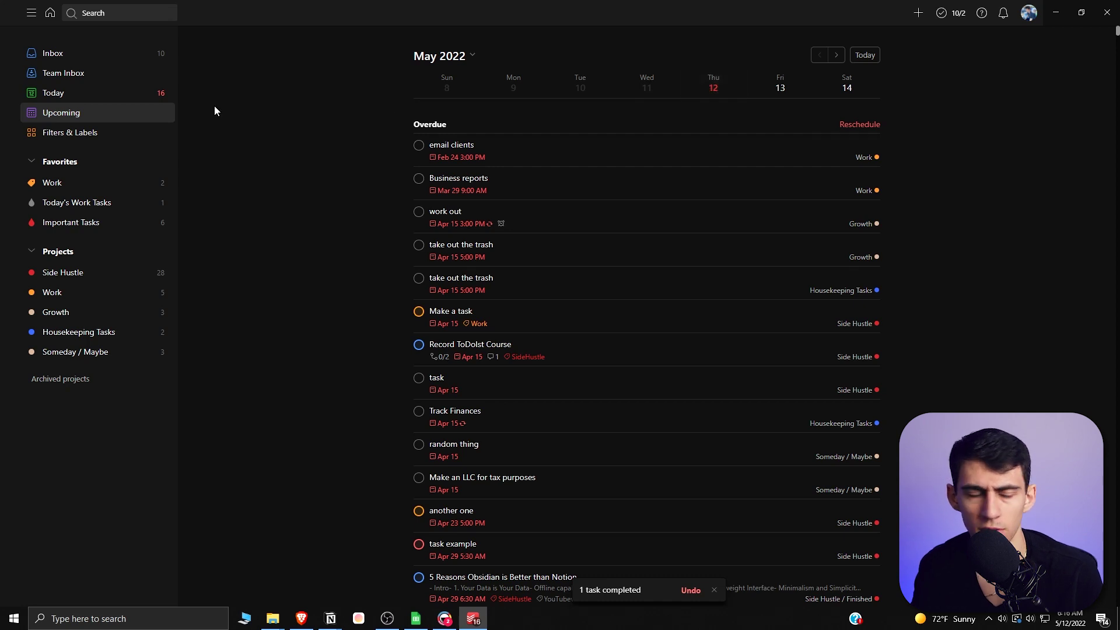
left_click(129, 54)
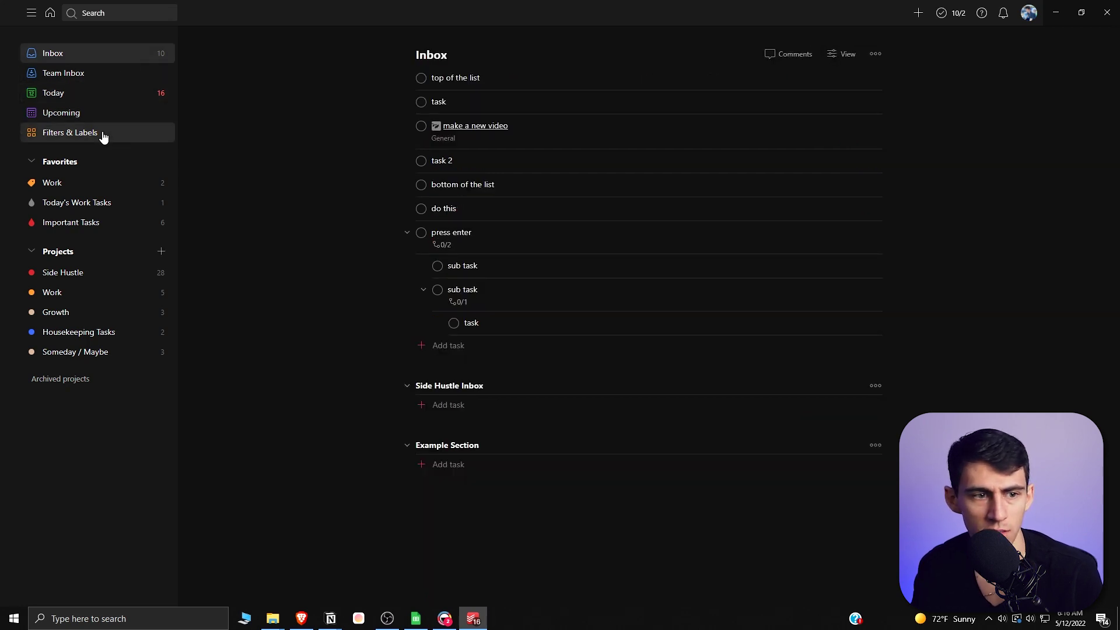
left_click(83, 272)
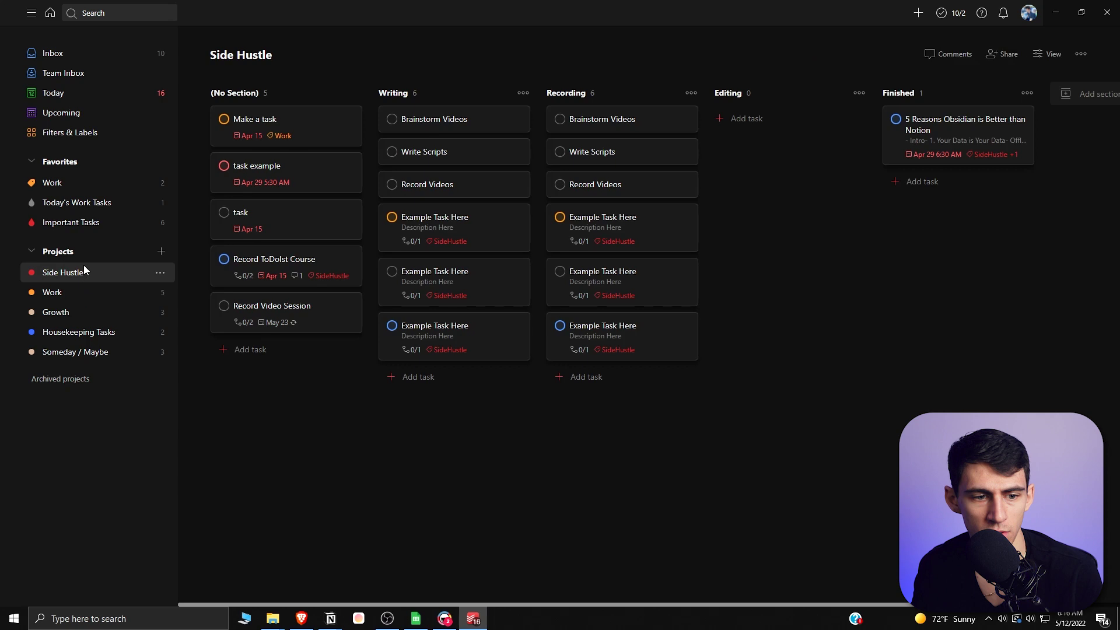
Switch Side Hustle from board layout back to list layout.
left_click(1078, 54)
left_click(922, 60)
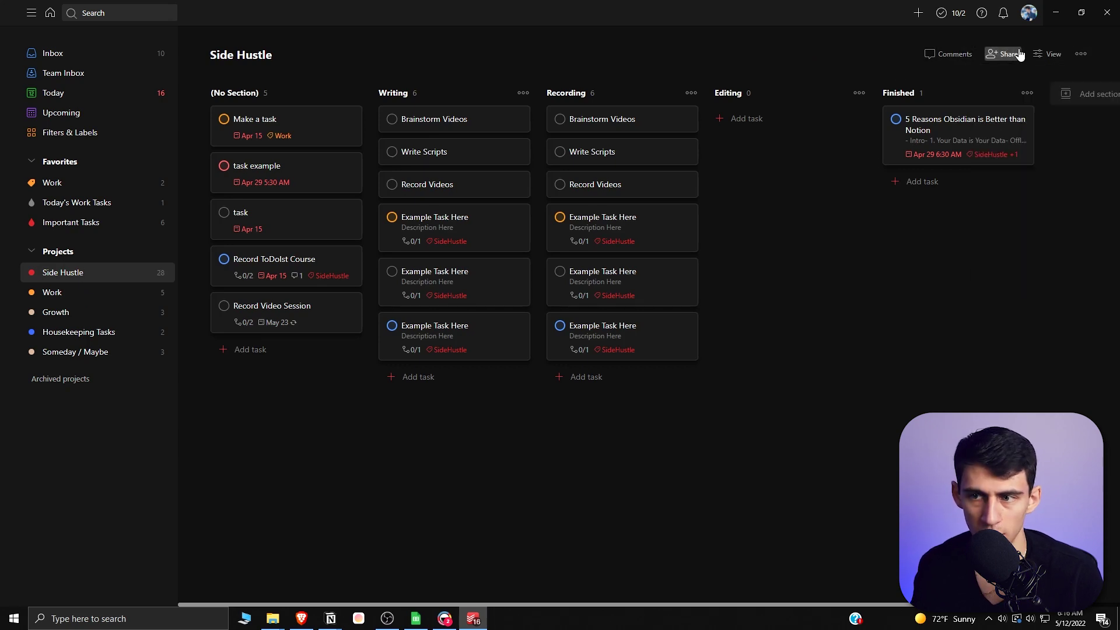
left_click(1041, 54)
left_click(1019, 91)
left_click(901, 50)
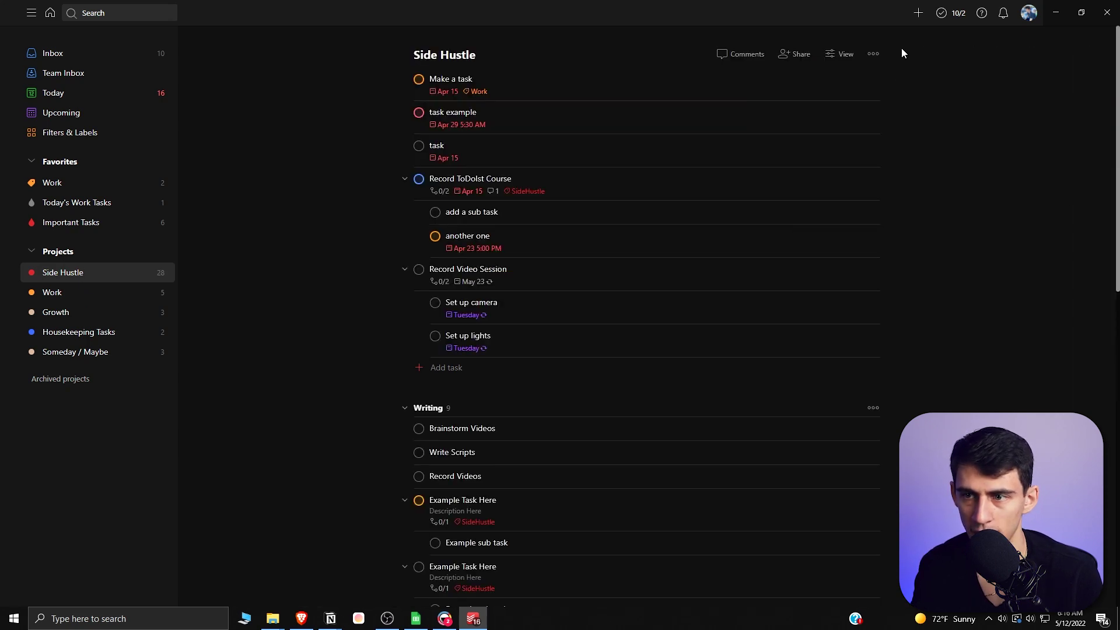
left_click(853, 223)
scroll(684, 288, "down", 10)
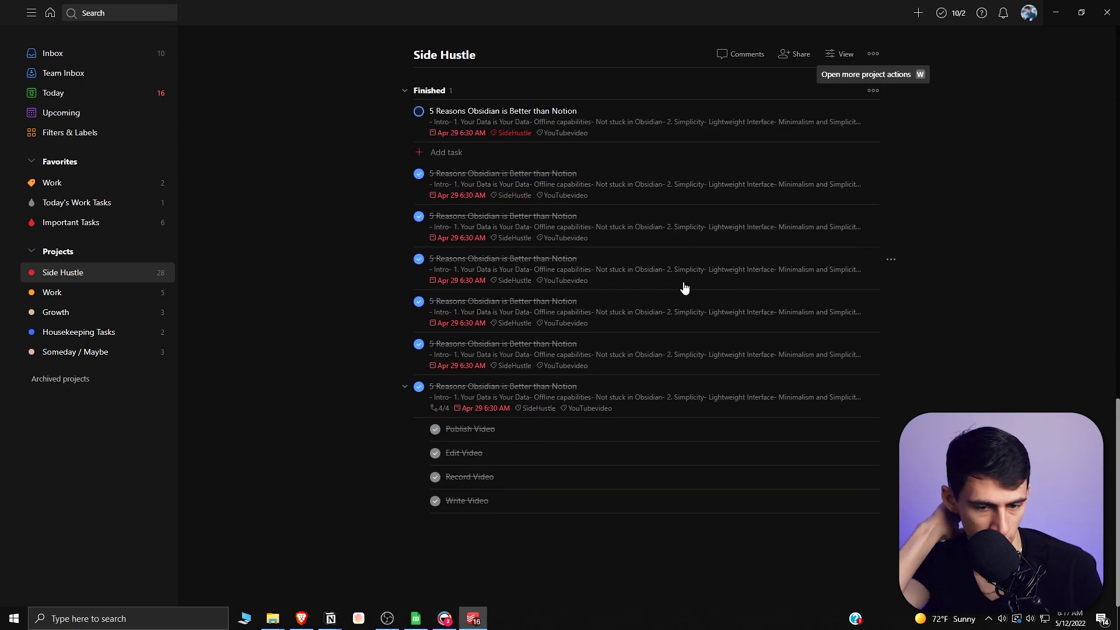
scroll(678, 294, "up", 2)
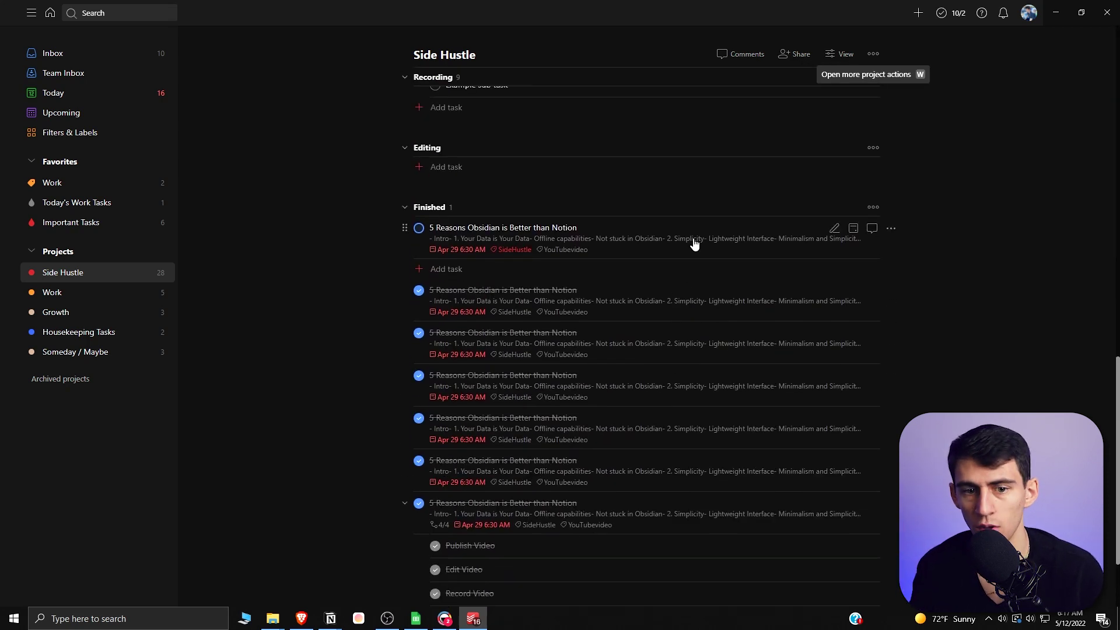
Review the 5 Reasons Obsidian task's title and description and save it unchanged.
left_click(693, 238)
left_click(940, 241)
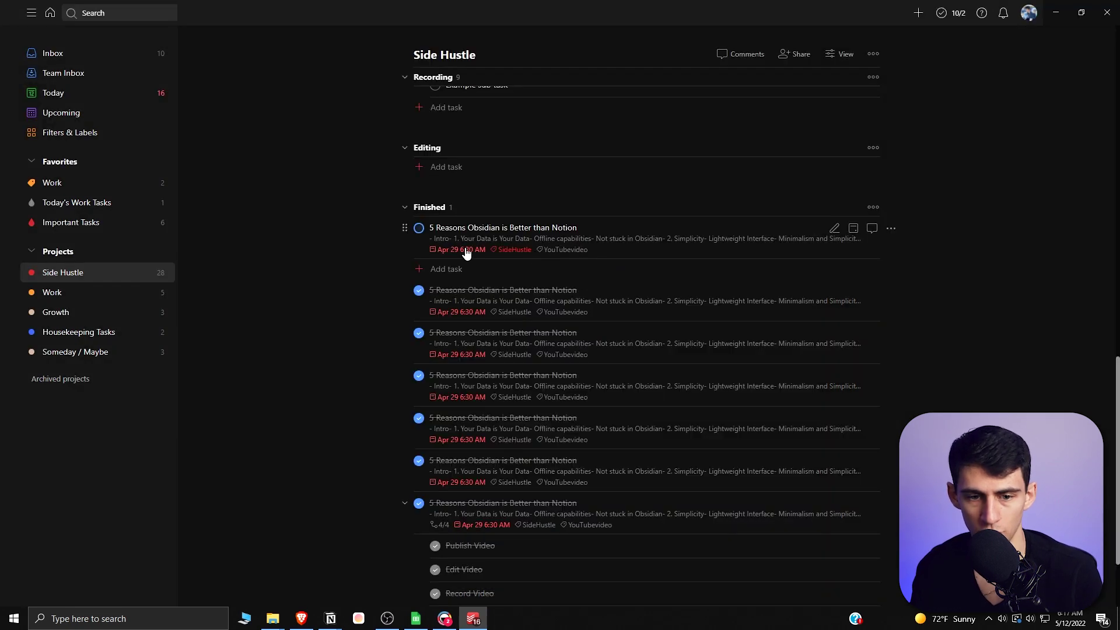
left_click(693, 249)
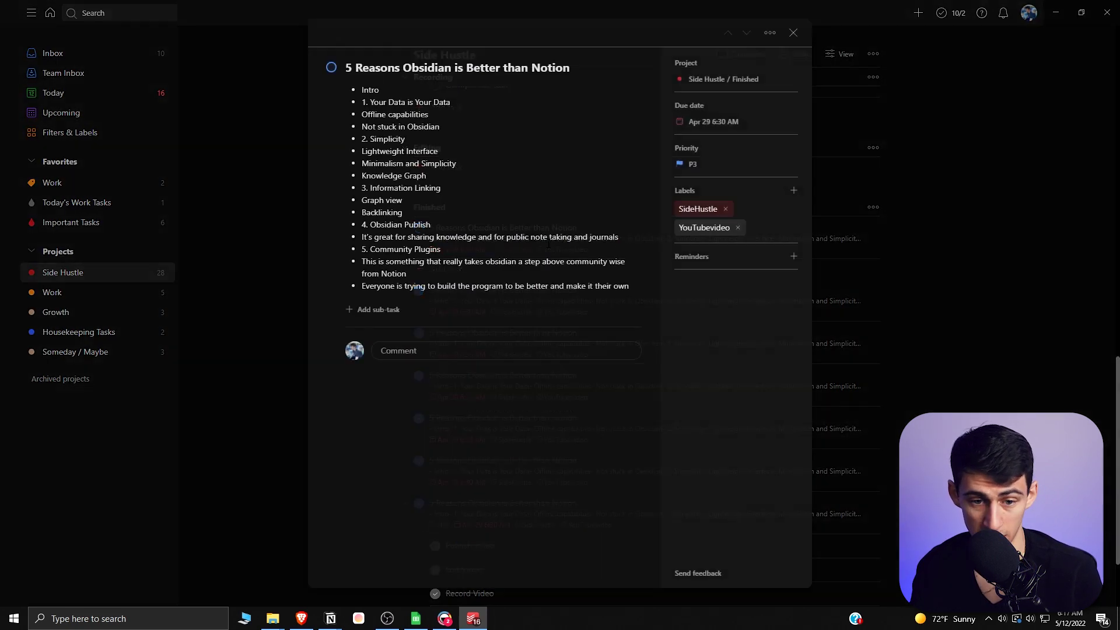
left_click(482, 119)
left_click(610, 327)
Look through the due-date pickers on the open and completed copies, leaving Apr 29.
left_click(985, 258)
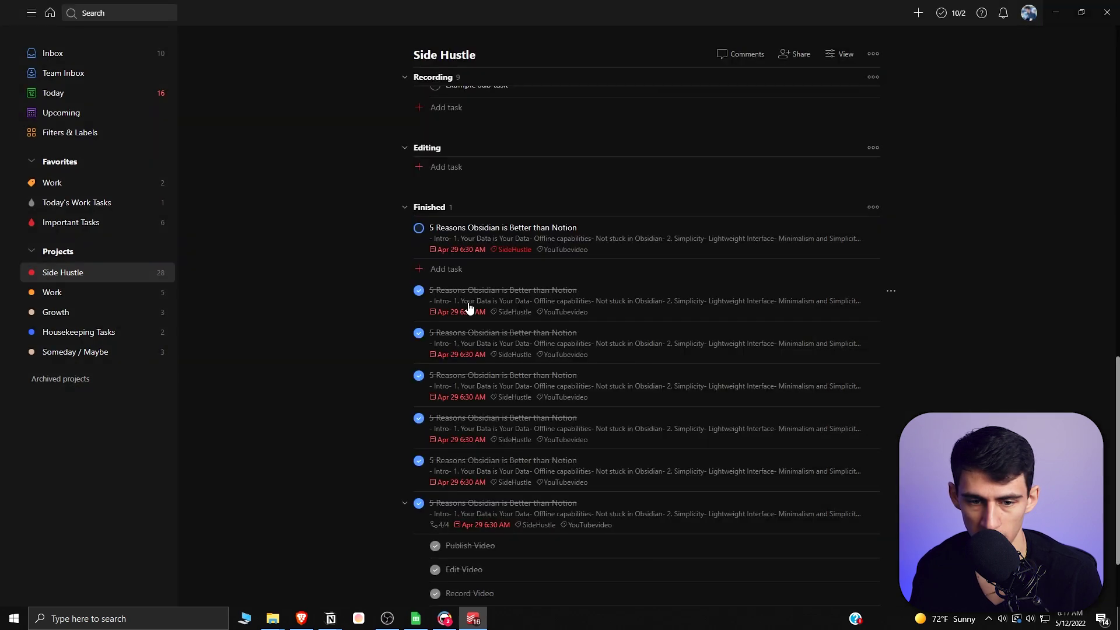
left_click(461, 249)
left_click(476, 434)
left_click(298, 285)
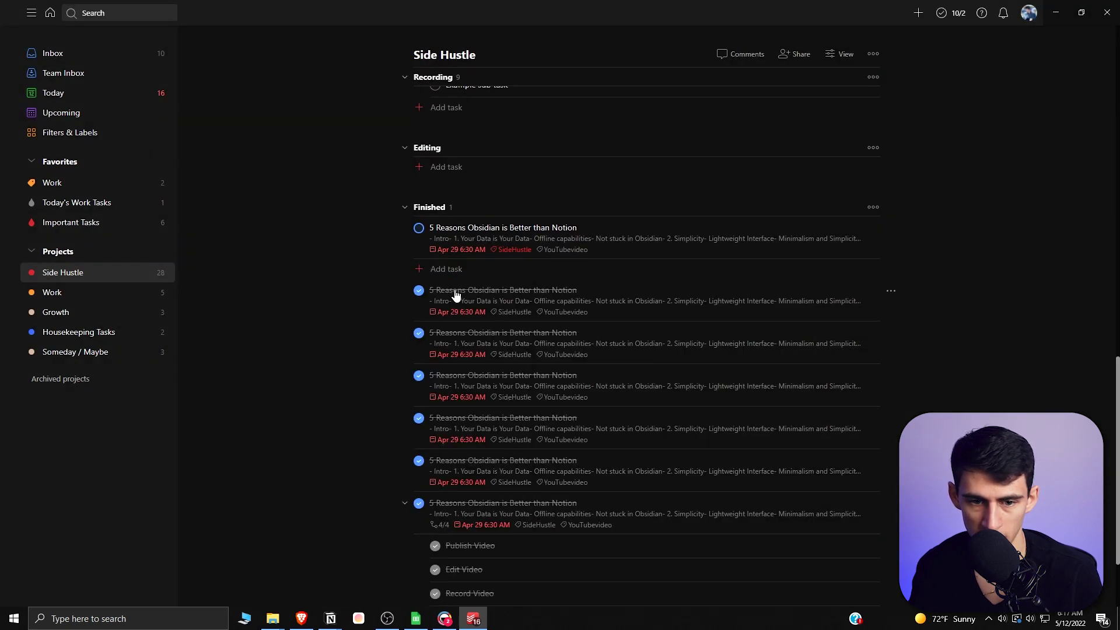
left_click(461, 314)
left_click(437, 511)
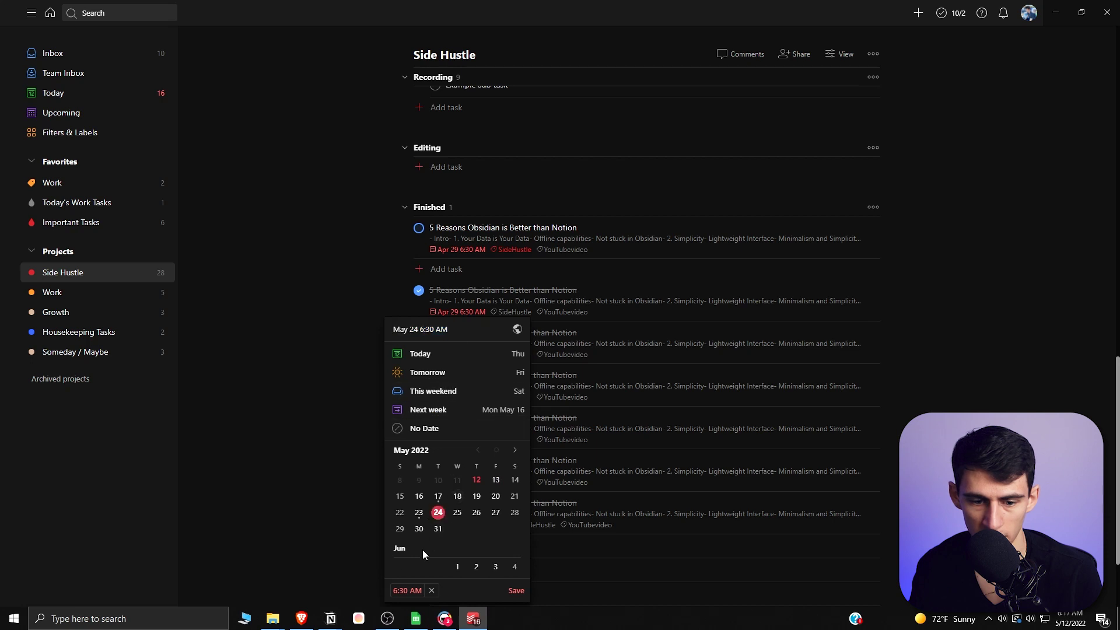
left_click(514, 587)
Set the open Obsidian task's due date to May 20.
left_click(462, 249)
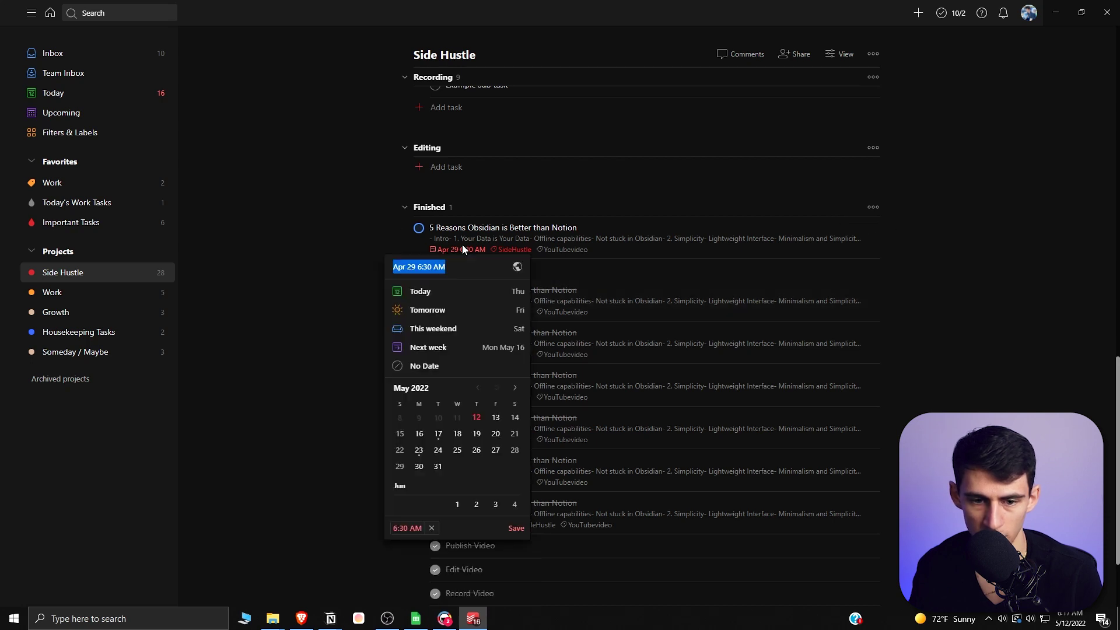
left_click(495, 434)
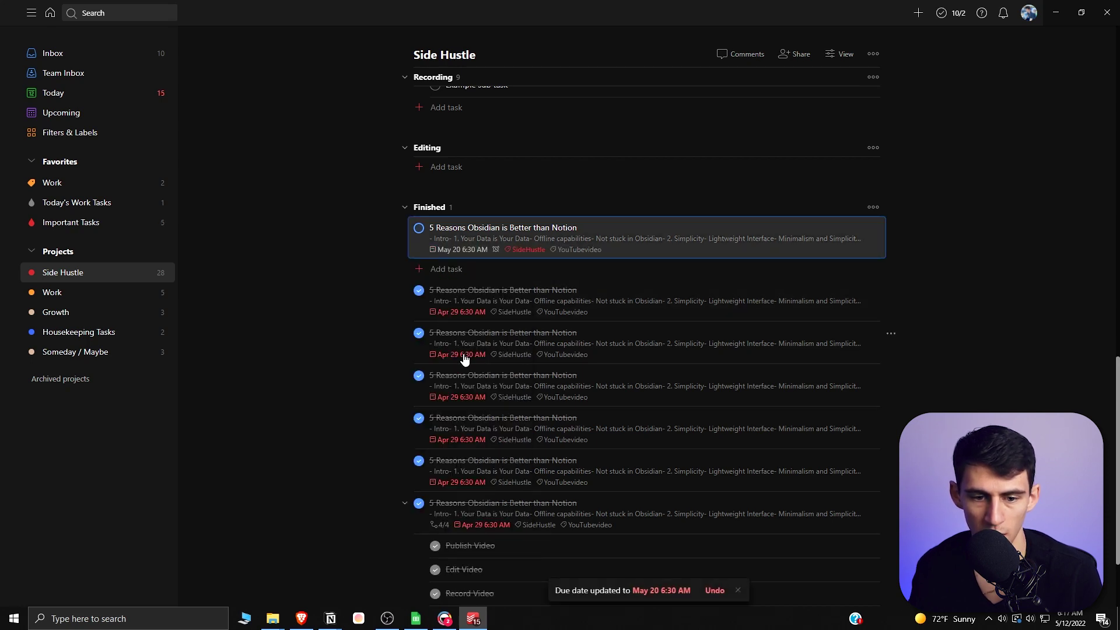
left_click(462, 353)
left_click(384, 291)
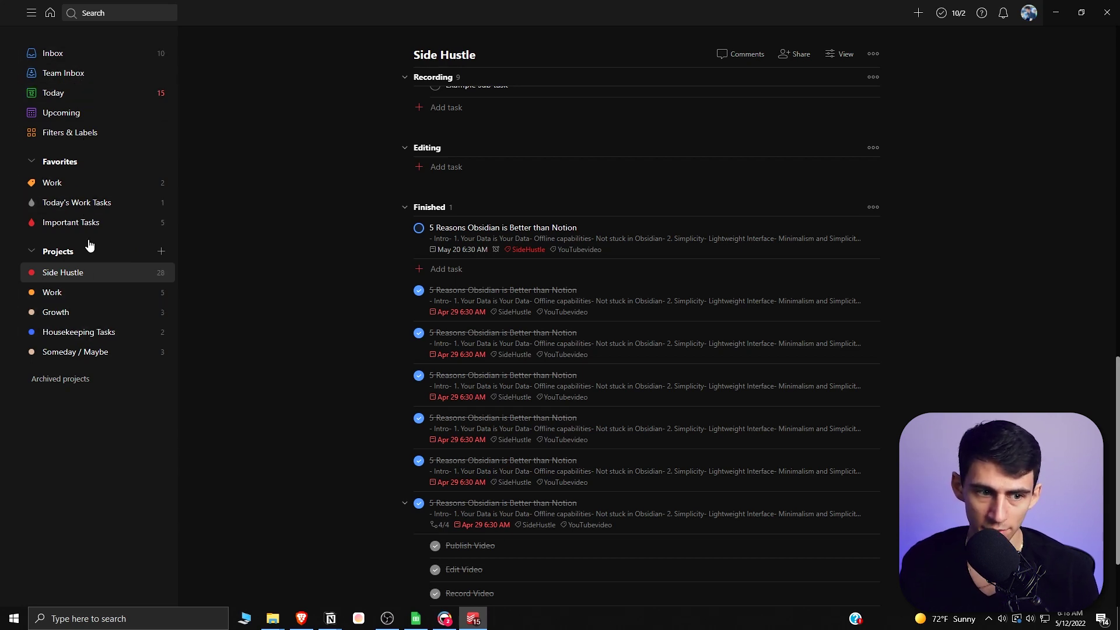
Show the Today list, then bring the Notion Script page to the front.
left_click(84, 94)
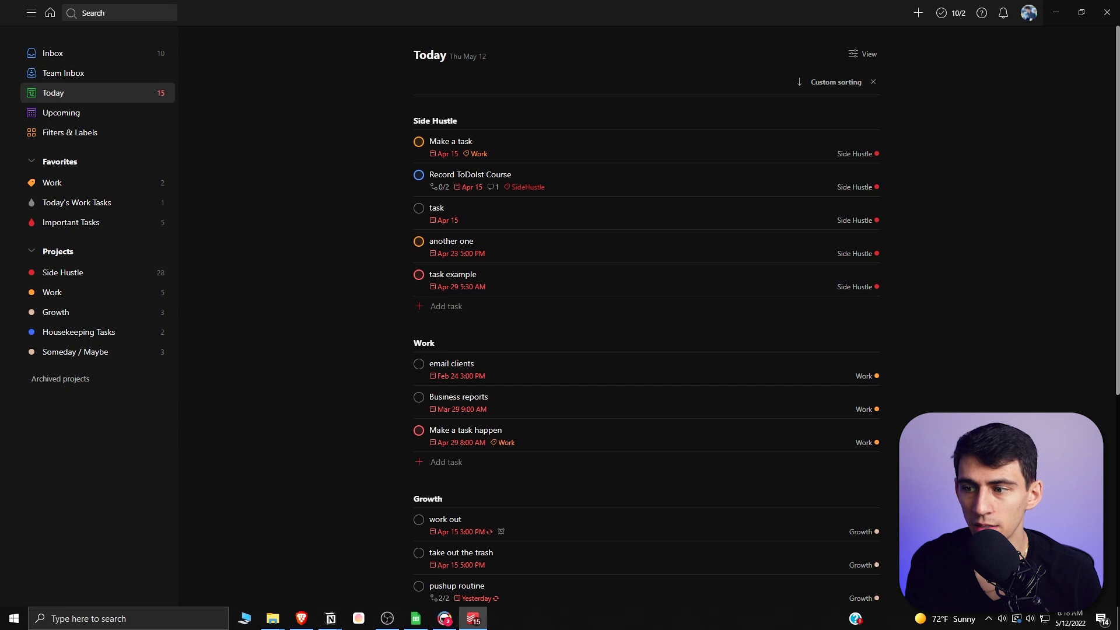
key("alt+Tab")
Maximize Notion, return to the YouTube calendar and open the 'Don't Do This in ToDoIst' video page.
double_click(563, 129)
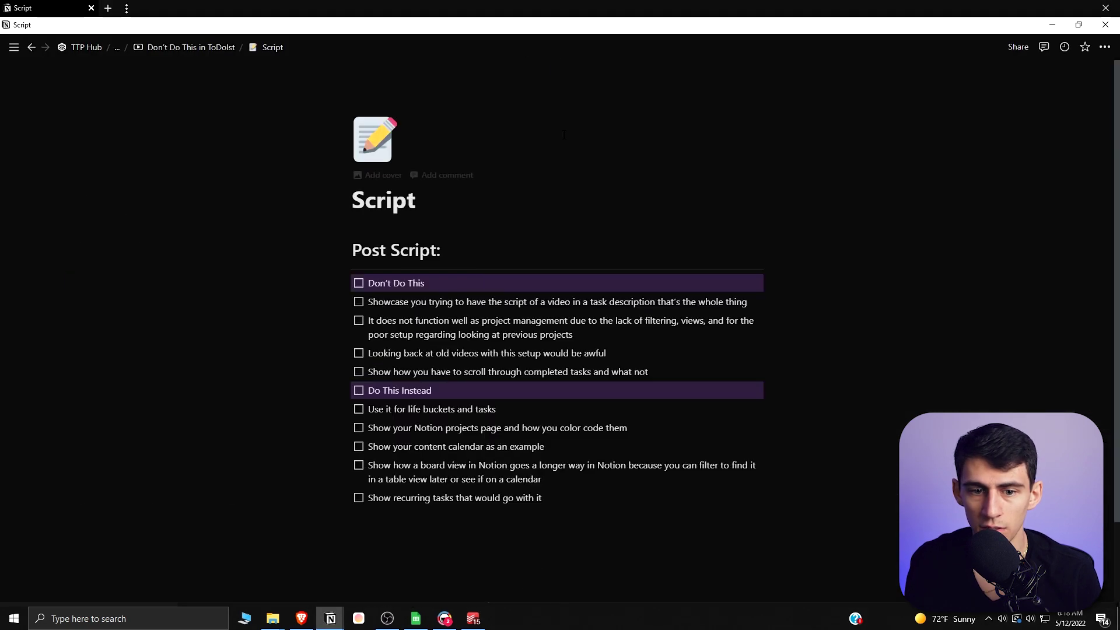
scroll(525, 228, "down", 1)
scroll(446, 410, "up", 1)
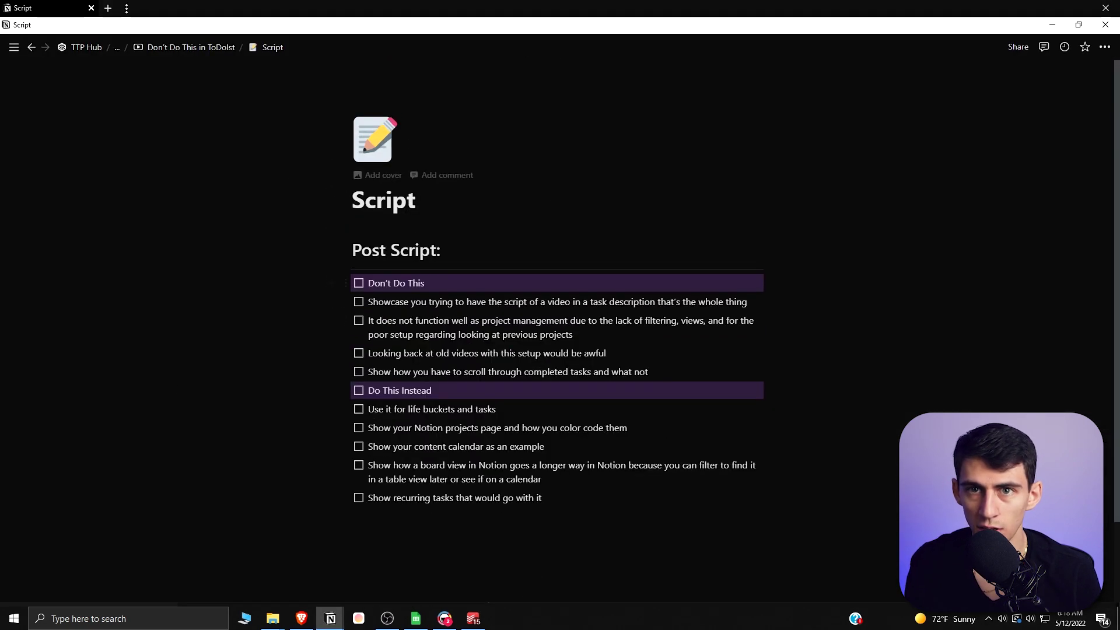
left_click(31, 48)
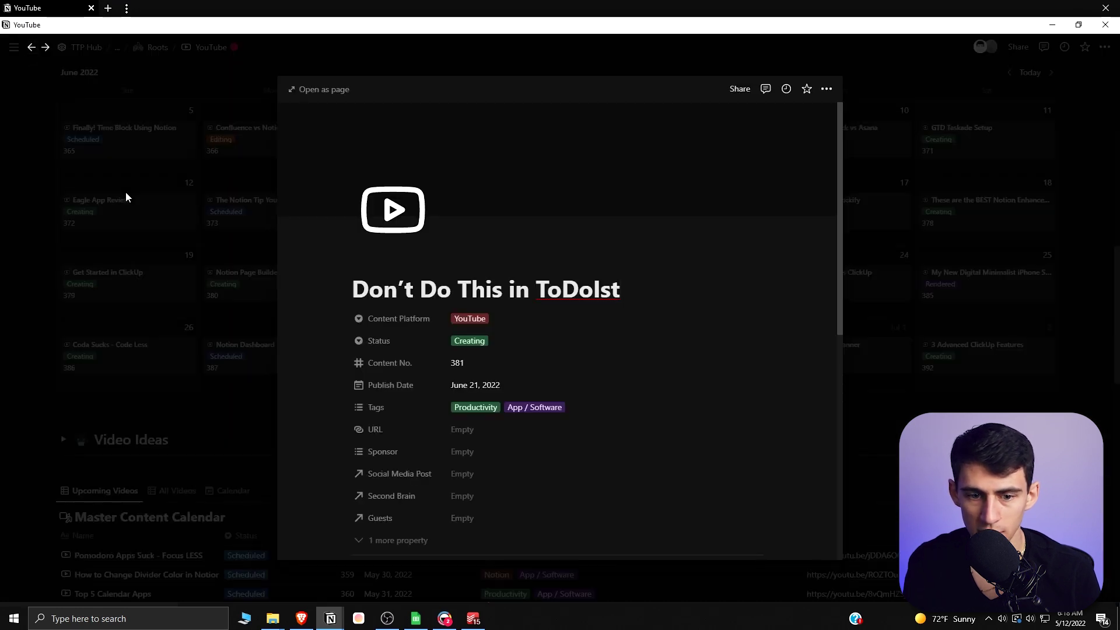
left_click(125, 196)
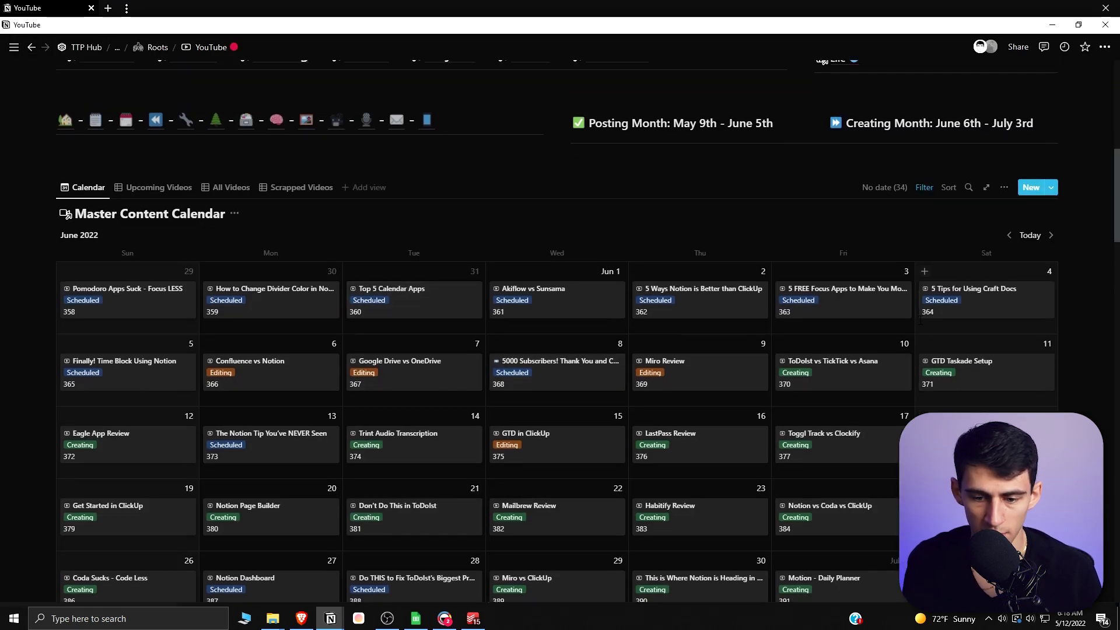
left_click(450, 506)
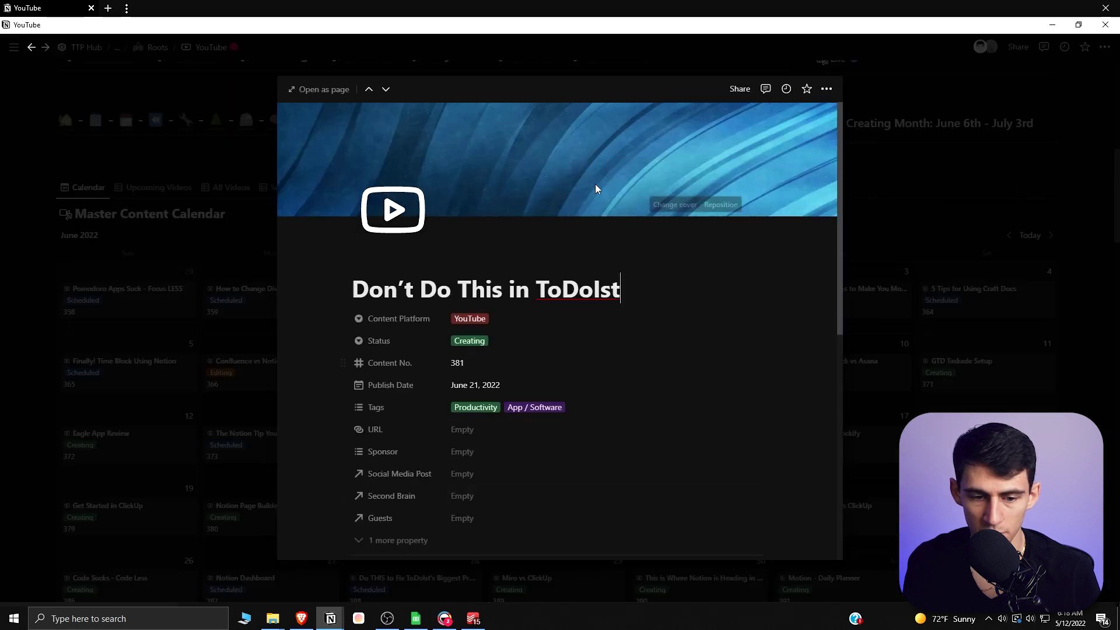
scroll(569, 192, "up", 2)
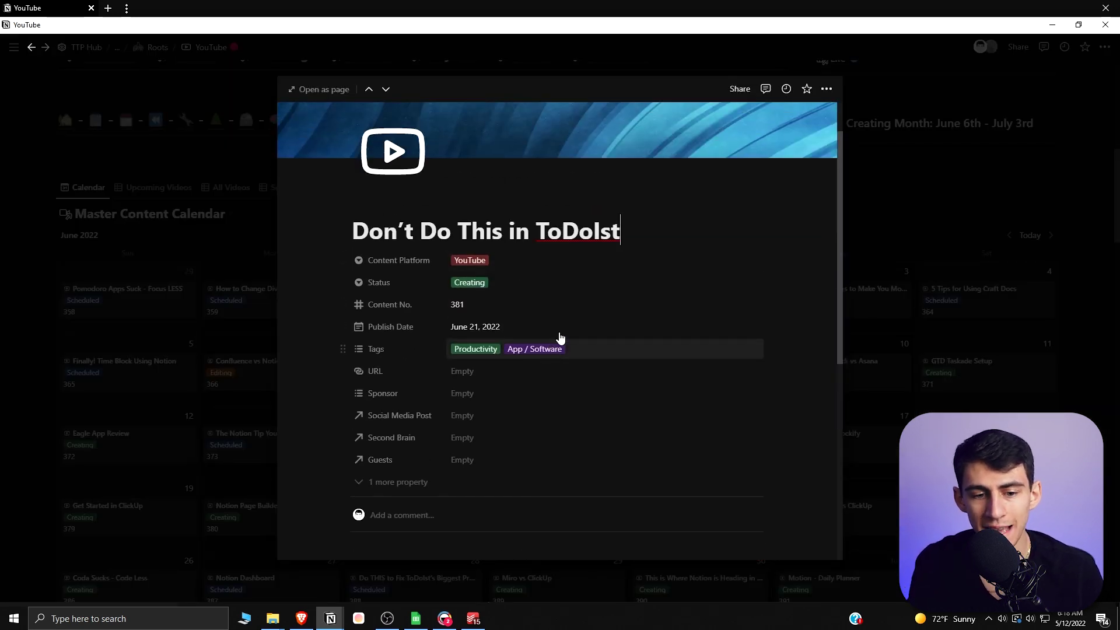
scroll(561, 338, "down", 4)
scroll(654, 280, "up", 3)
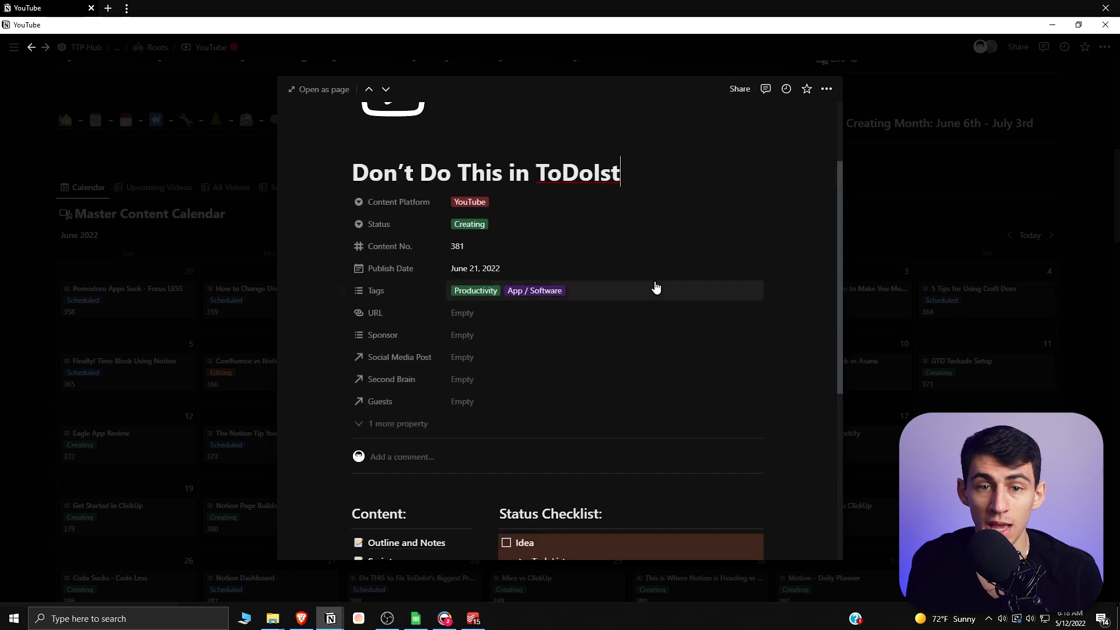
scroll(488, 172, "down", 4)
scroll(608, 293, "up", 1)
scroll(609, 301, "up", 3)
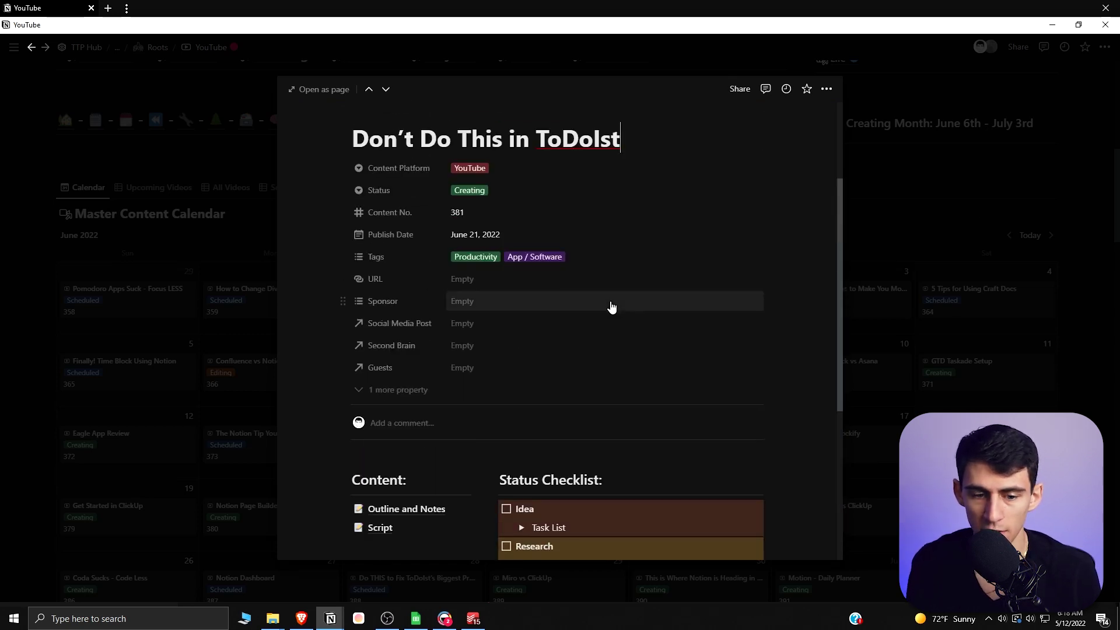
scroll(569, 308, "down", 4)
scroll(633, 272, "up", 3)
scroll(642, 275, "up", 1)
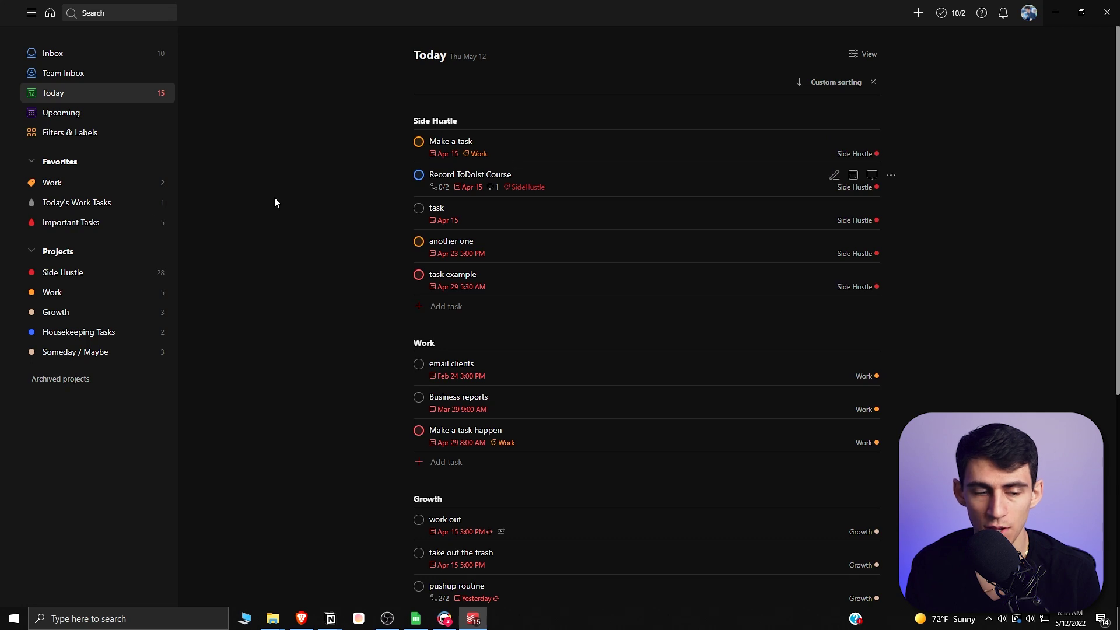
Clear the 5 Reasons Obsidian task's description in Side Hustle and save it empty.
left_click(92, 272)
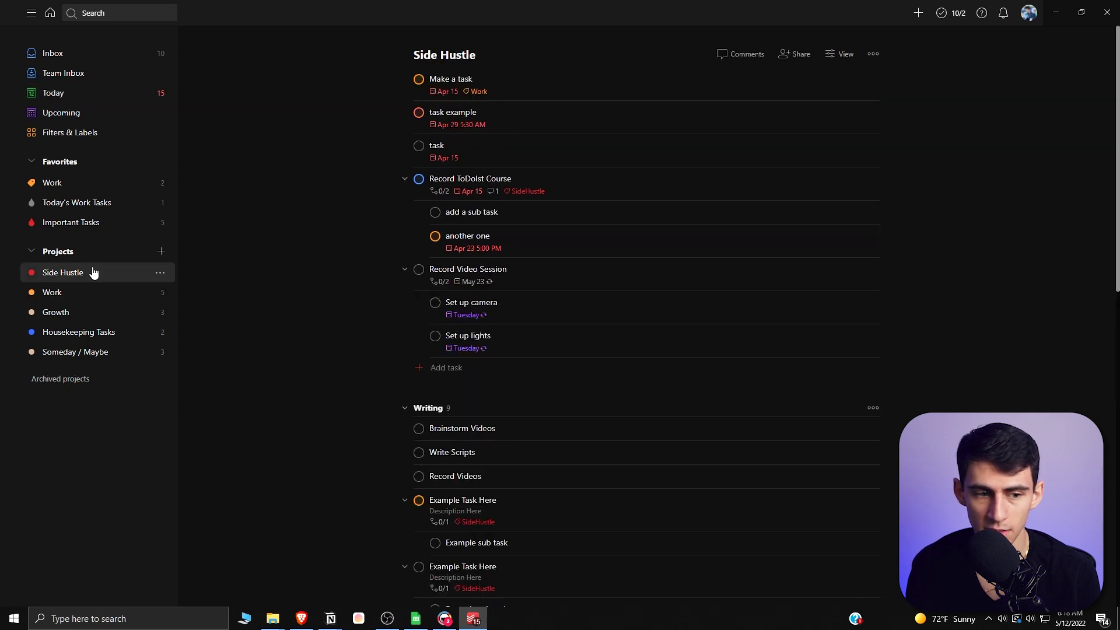
scroll(533, 330, "down", 2)
scroll(535, 331, "down", 3)
left_click(576, 456)
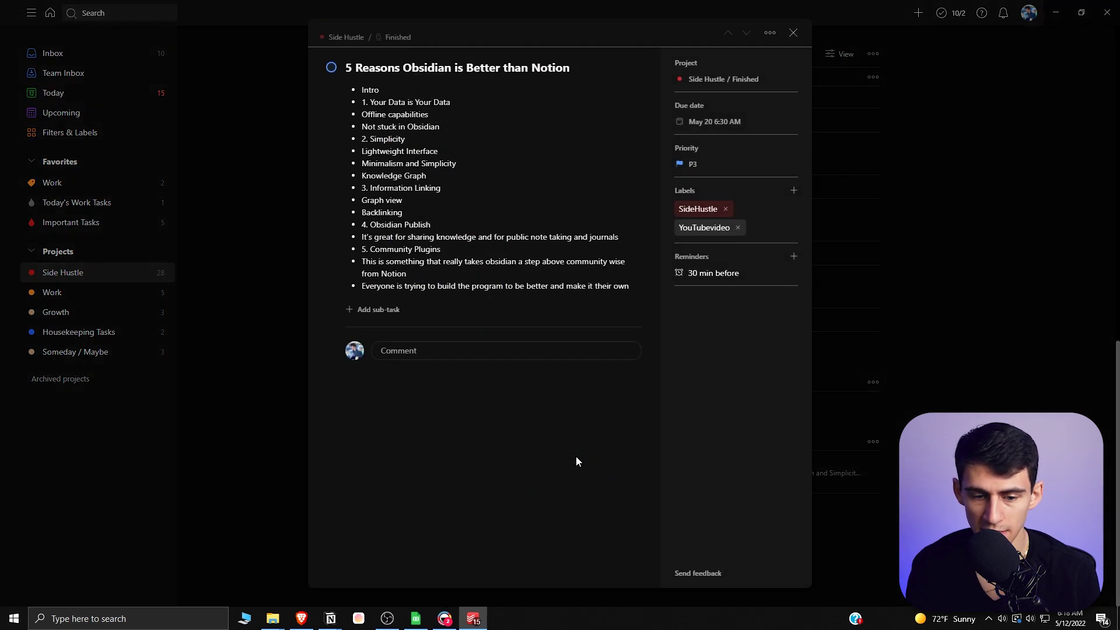
left_click(443, 109)
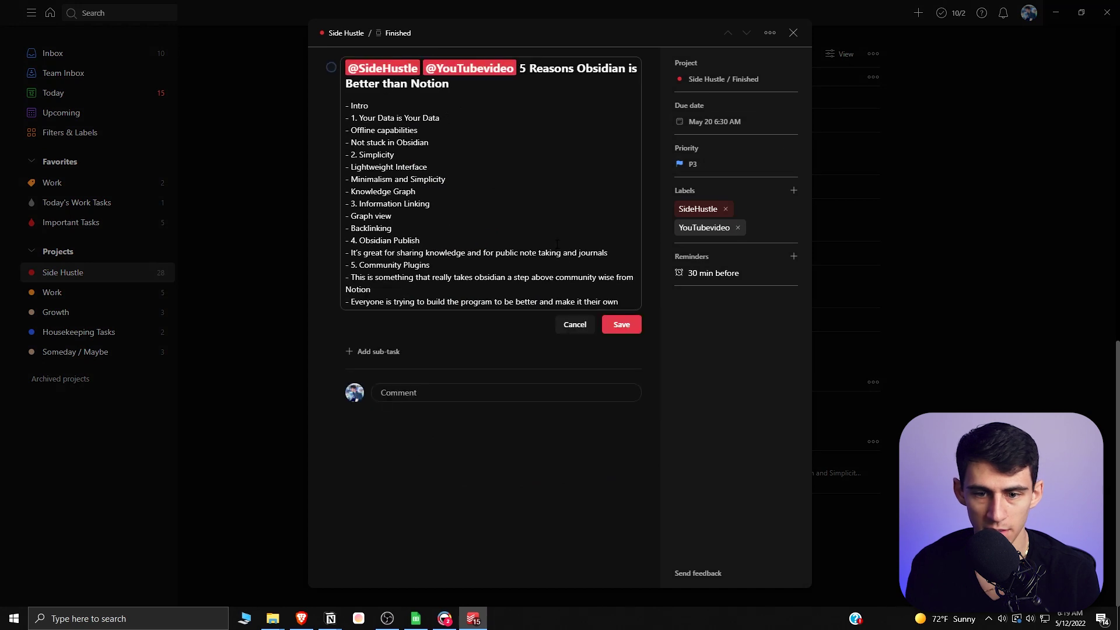
left_click(631, 325)
left_click(461, 187)
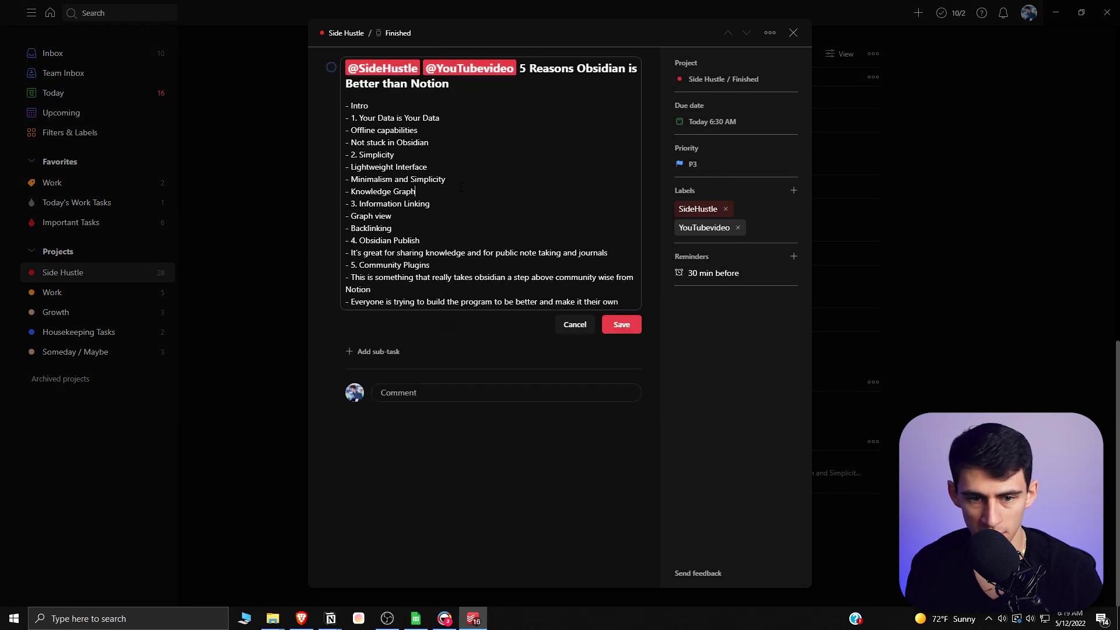
key("ctrl+a")
key("Delete")
left_click(627, 133)
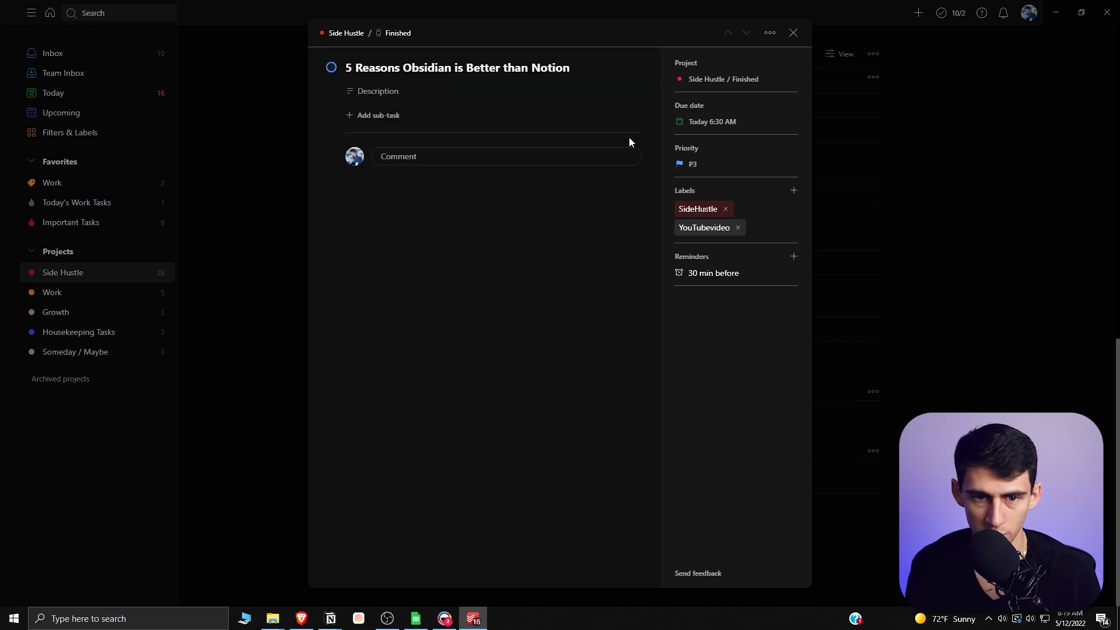
From Today, add sub-tasks Write Script, Record Video, Edit Video and Schedule Video to the task.
left_click(234, 215)
left_click(102, 92)
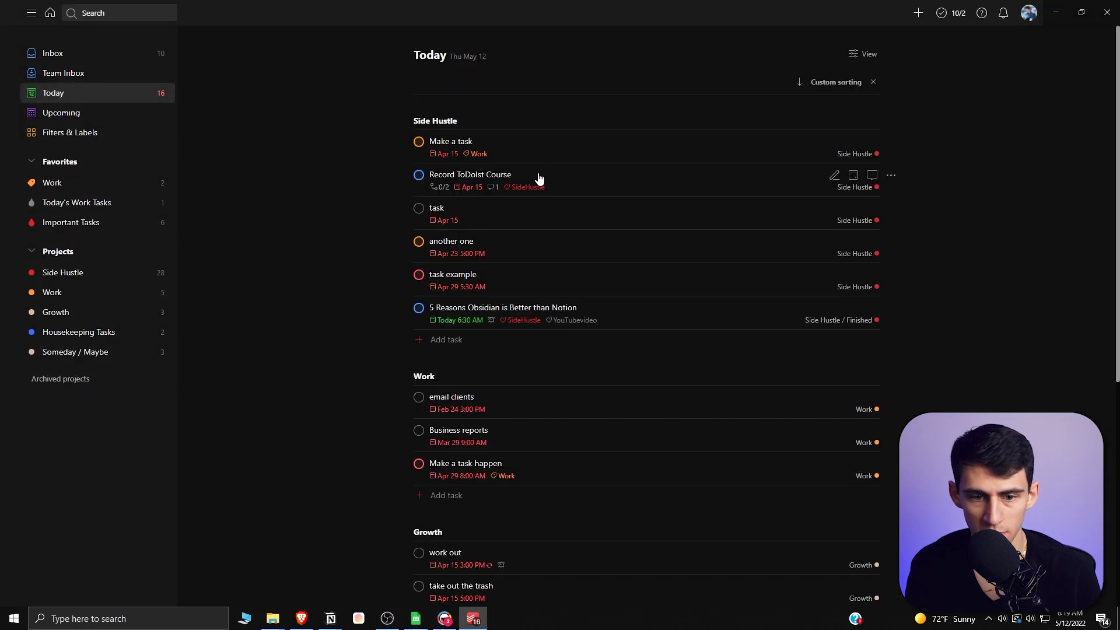
left_click(560, 306)
left_click(364, 113)
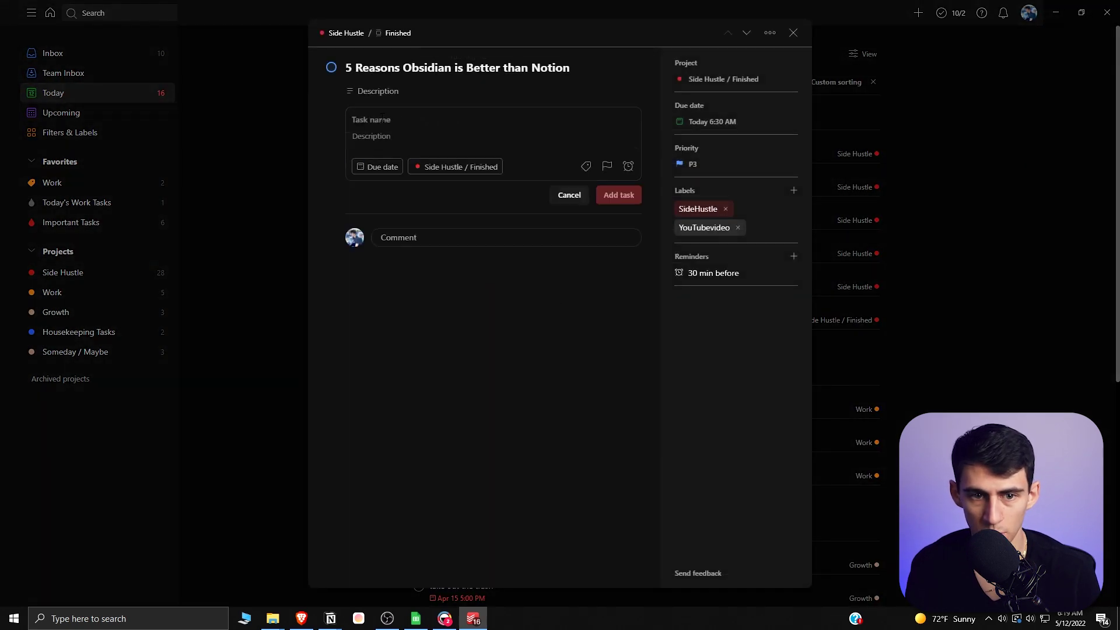
type("W")
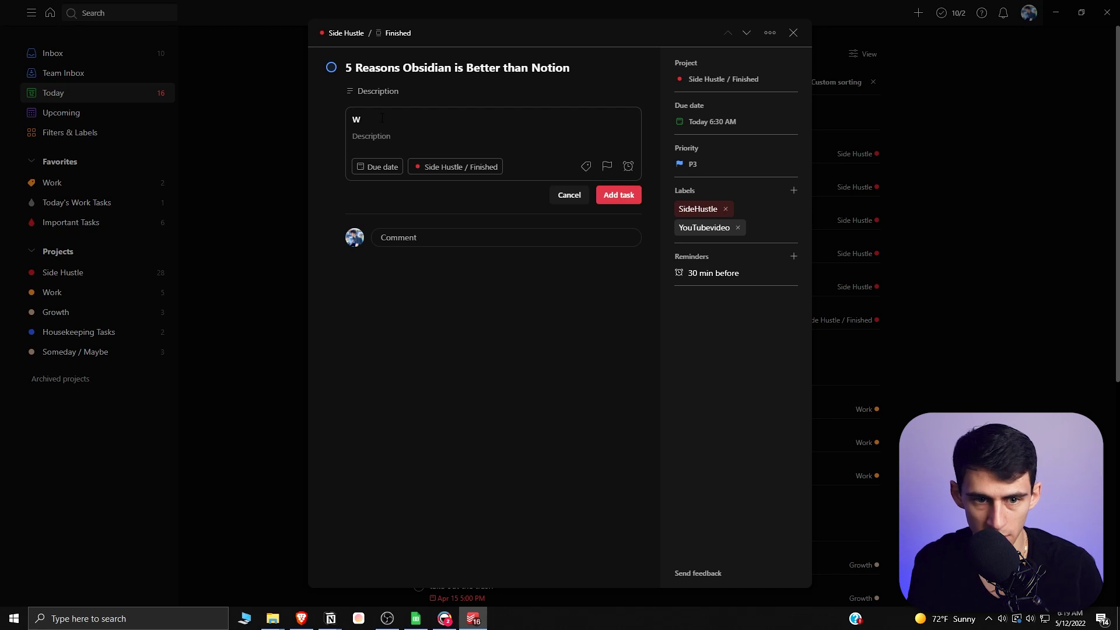
type("rite Script")
key("Return")
type("Record Video")
key("Return")
type("Ed")
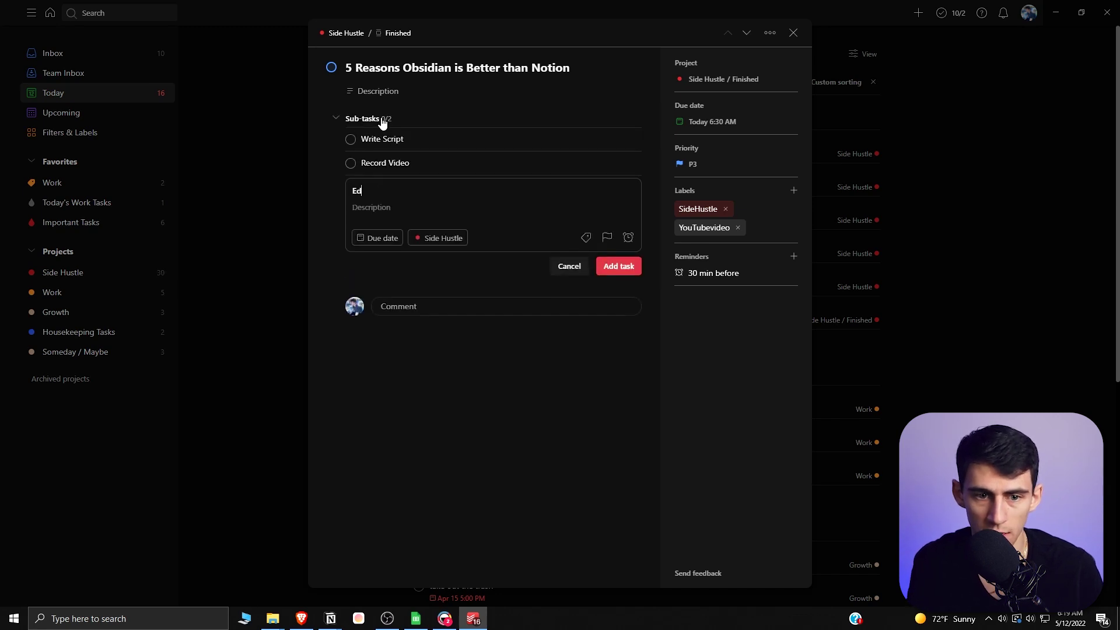
type("it Video")
key("Return")
type("Schedule ")
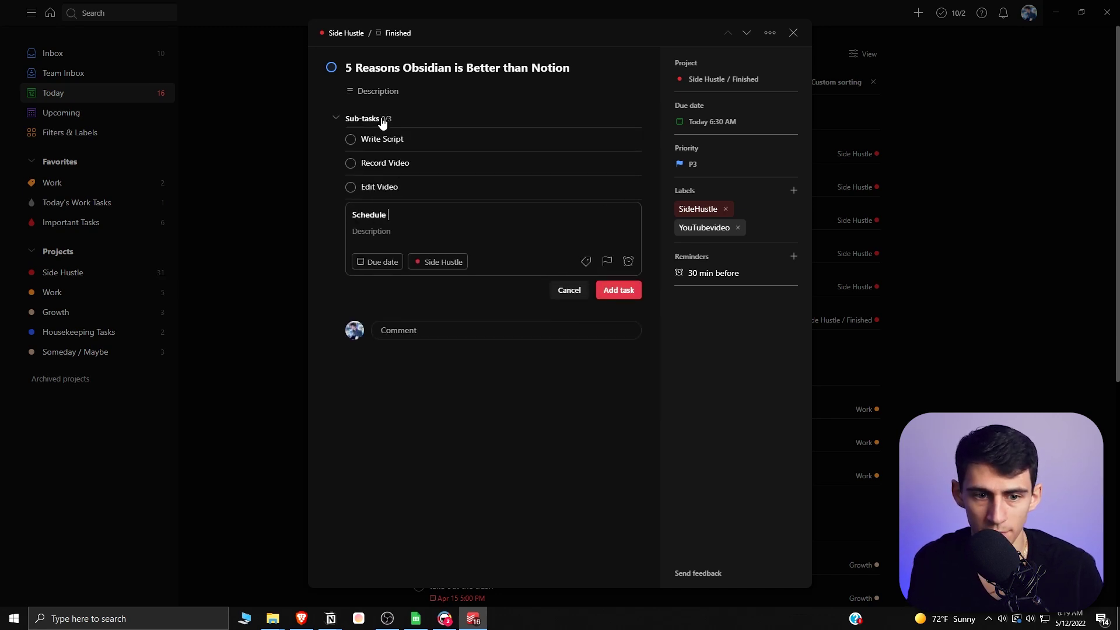
type("Video")
key("Return")
left_click(278, 135)
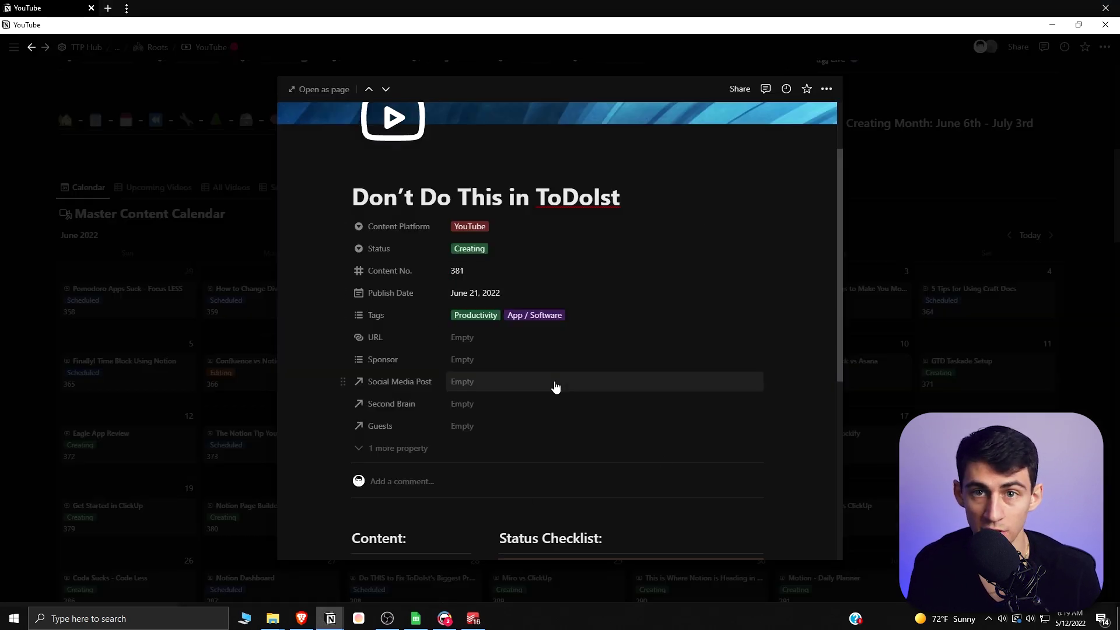
scroll(555, 387, "down", 3)
scroll(534, 360, "up", 2)
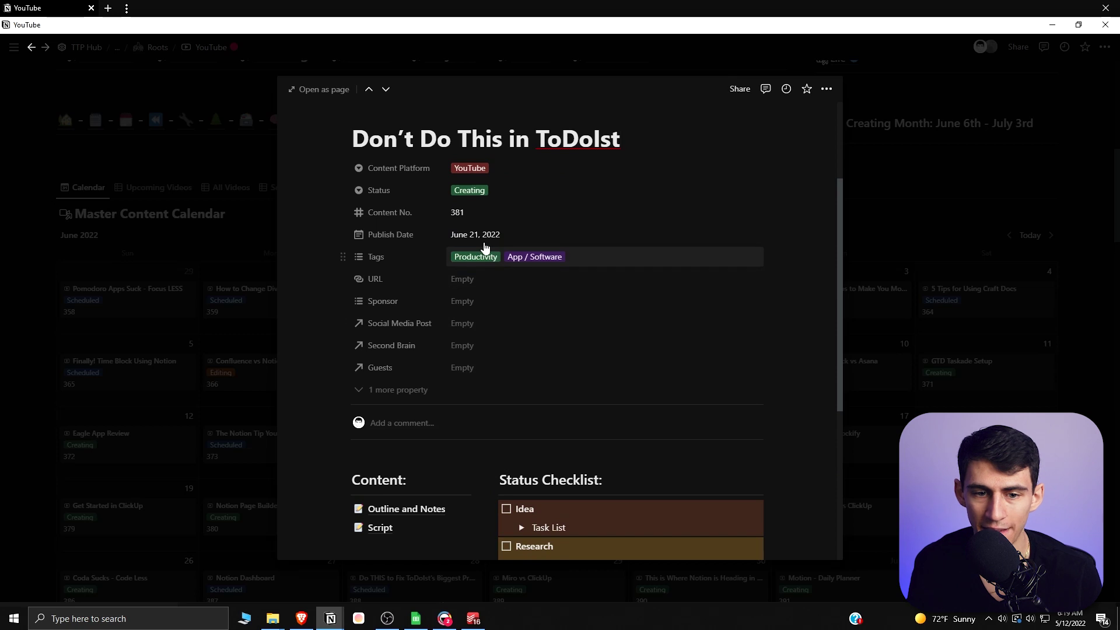
Close and reopen the 'Don't Do This in ToDoIst' page, then switch back to Todoist.
key("Escape")
scroll(678, 394, "down", 3)
scroll(606, 365, "up", 2)
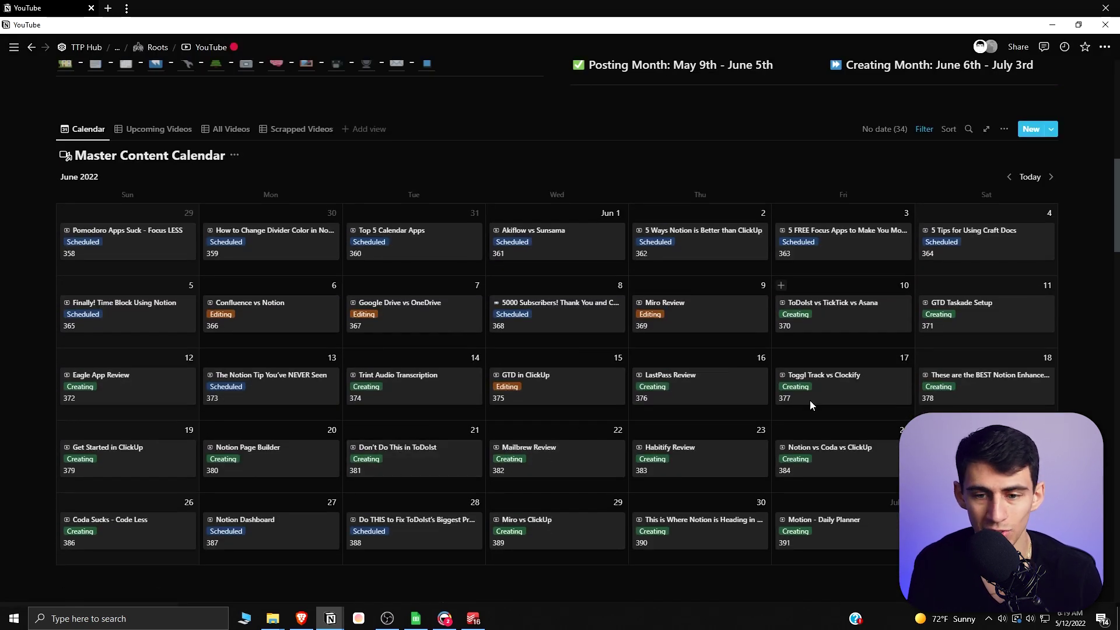
left_click(429, 457)
scroll(432, 357, "down", 1)
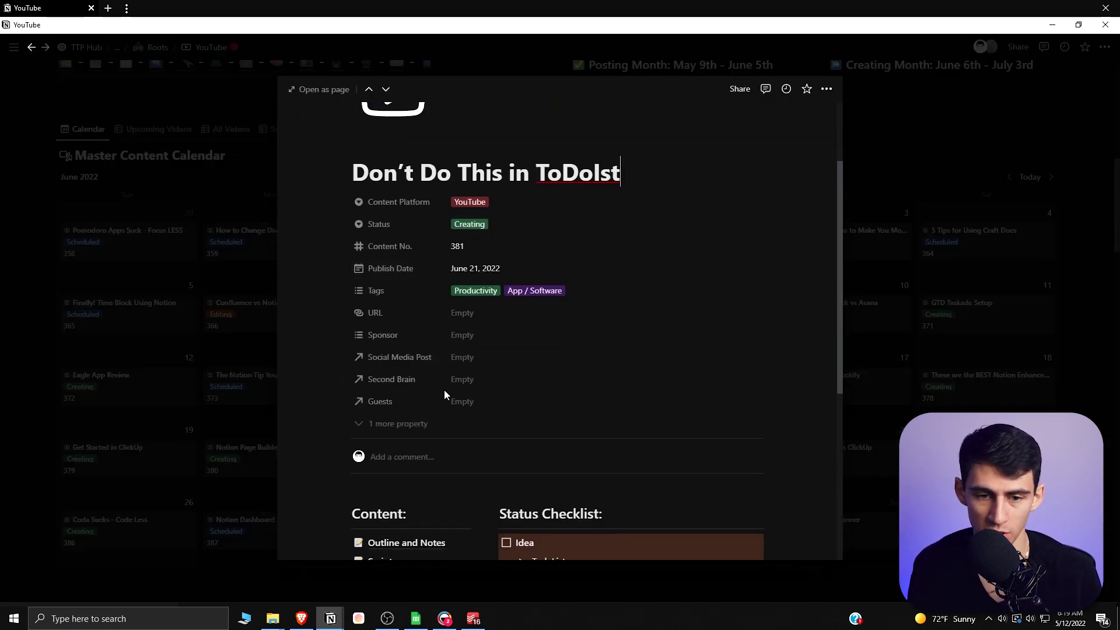
key("alt+Tab")
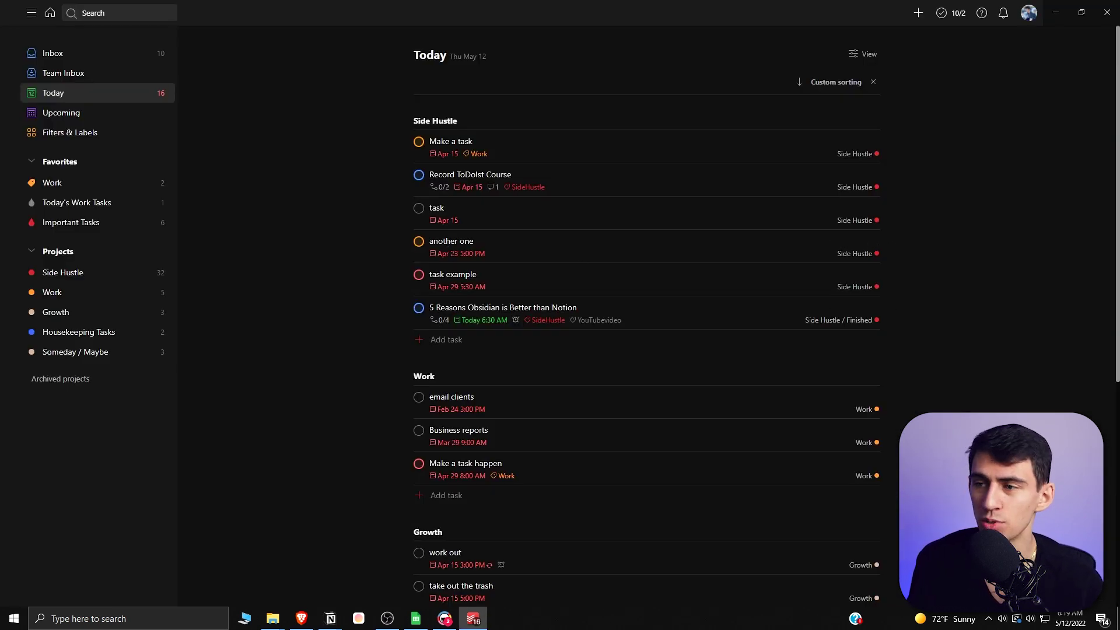
mouse_move(592, 314)
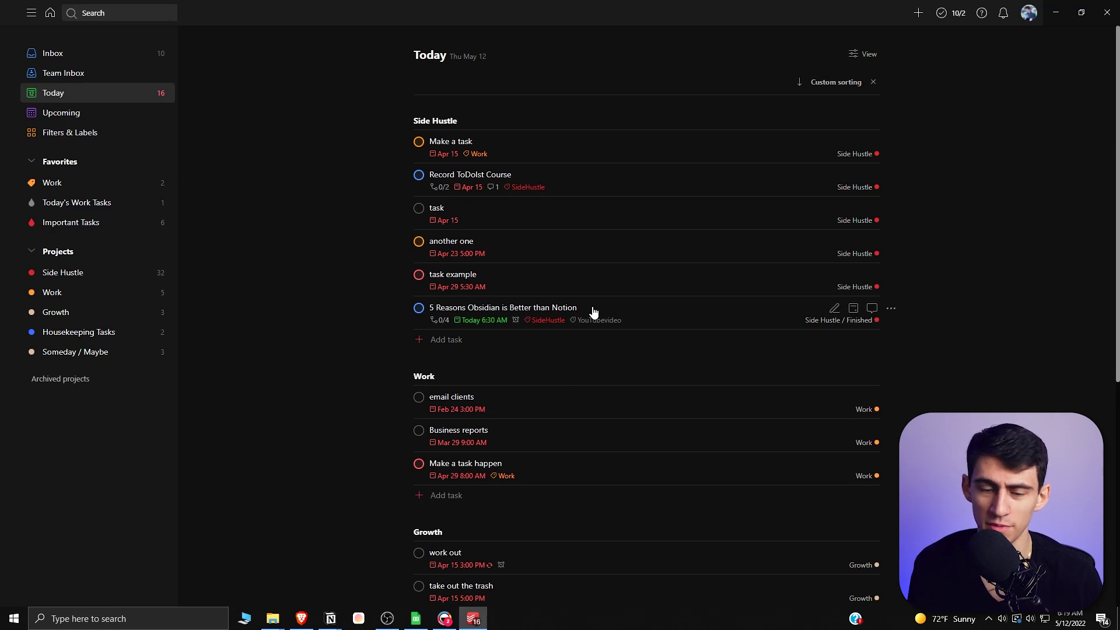
Switch to the Notion Script page with its Post Script checklist.
key("alt+Tab")
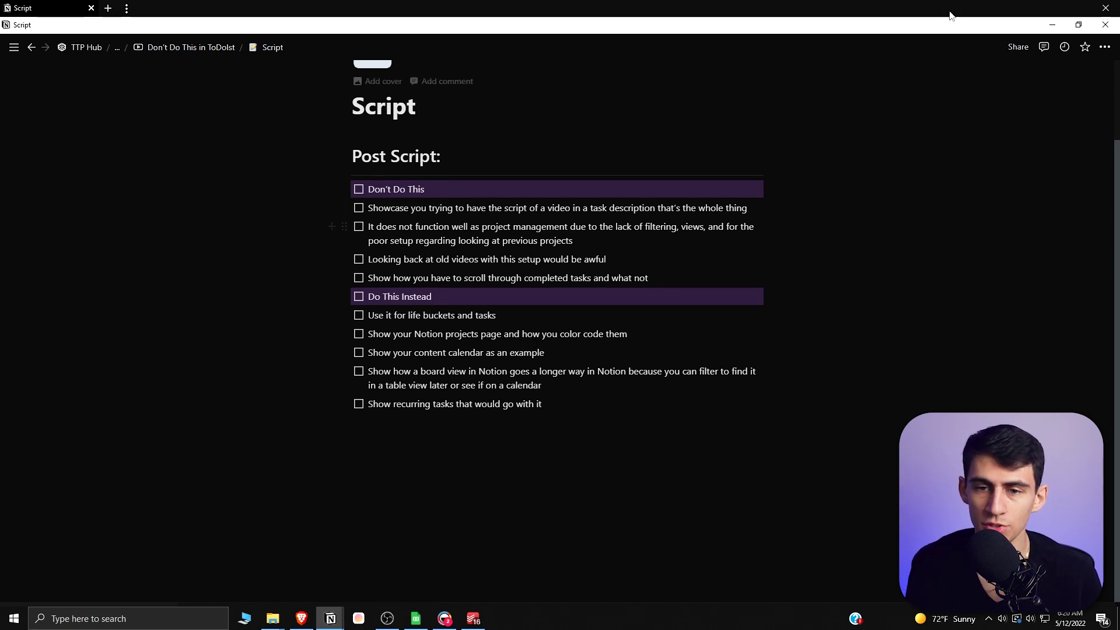
mouse_move(513, 85)
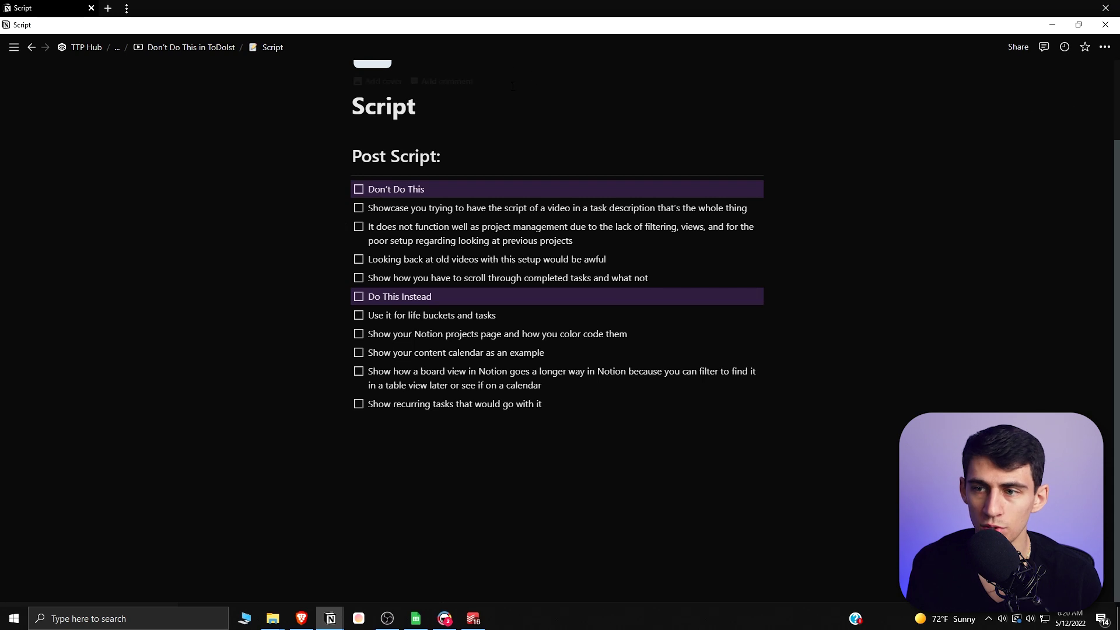
Browse the Master Content Calendar's Upcoming Videos table and June calendar, then return to Todoist.
left_click(31, 48)
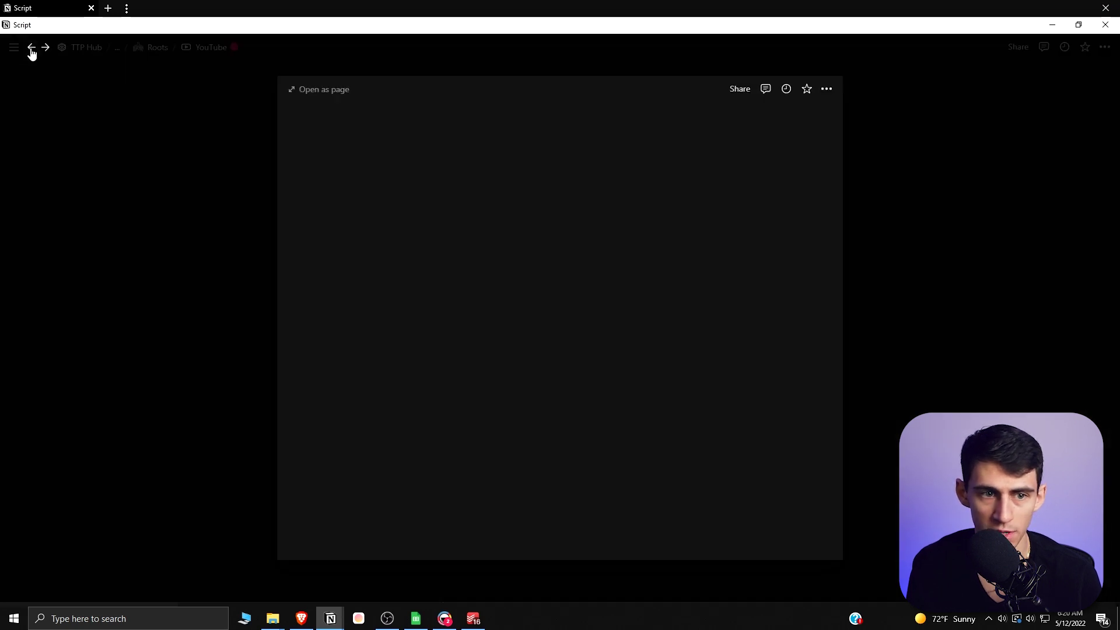
left_click(93, 136)
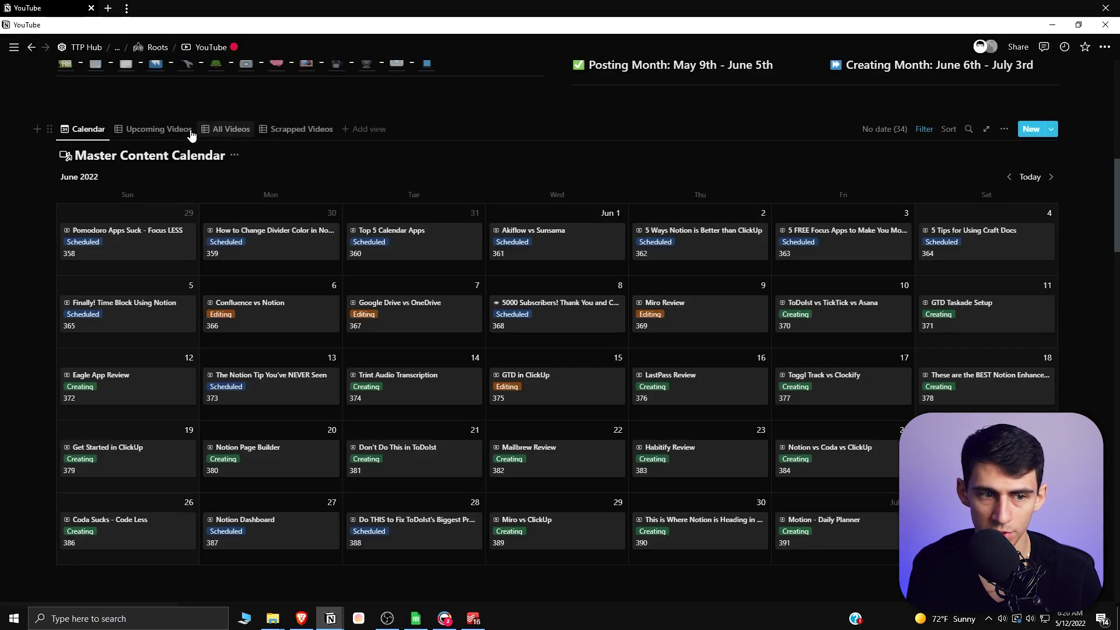
left_click(188, 132)
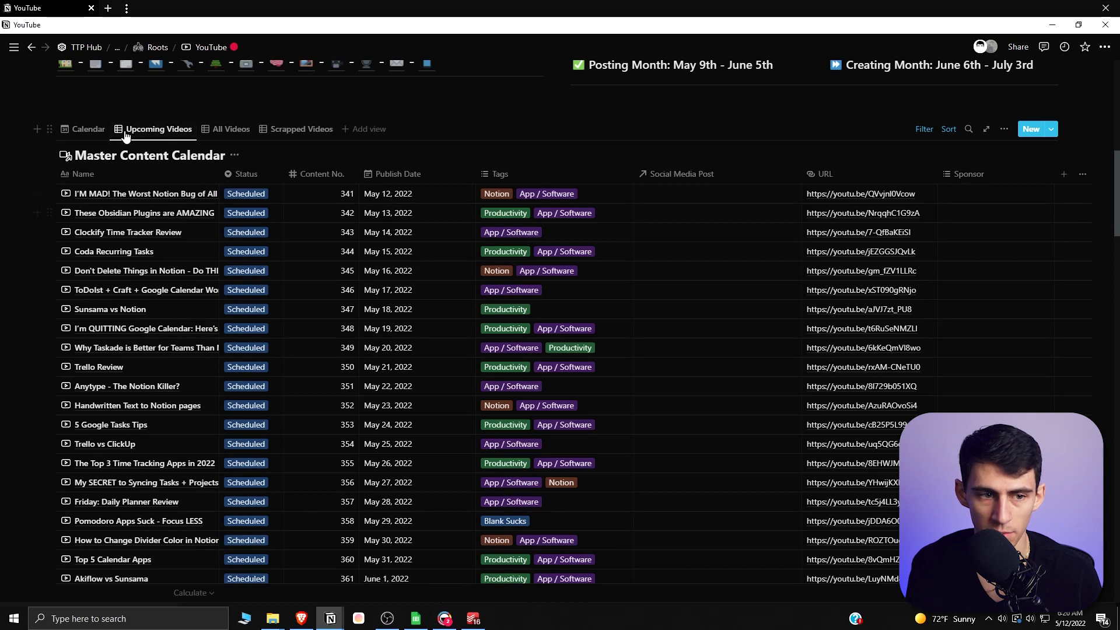
left_click(94, 131)
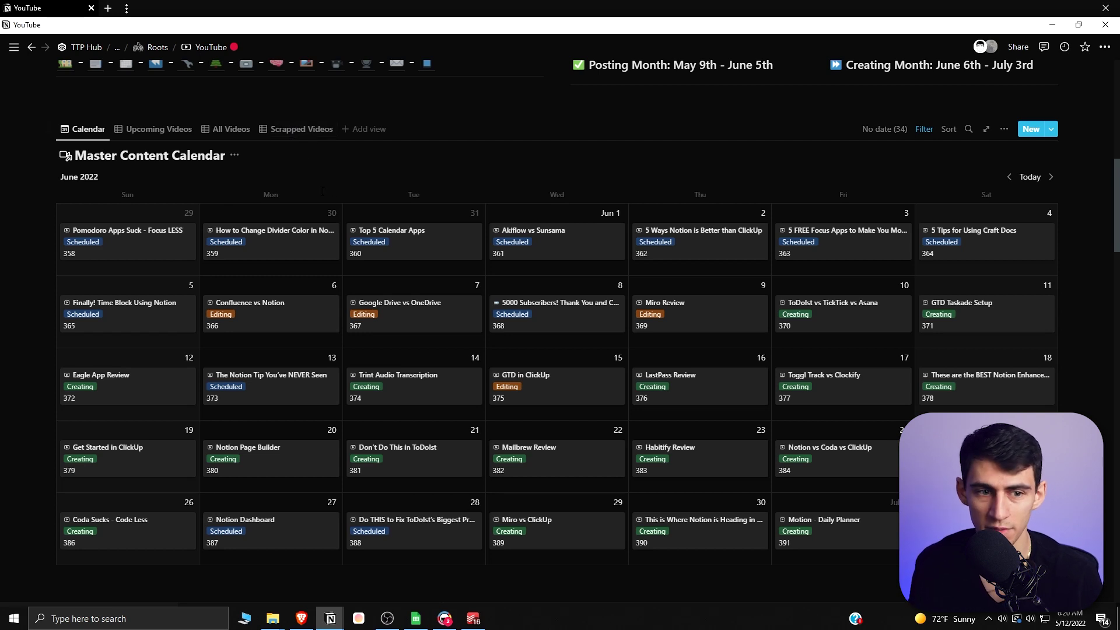
key("alt+Tab")
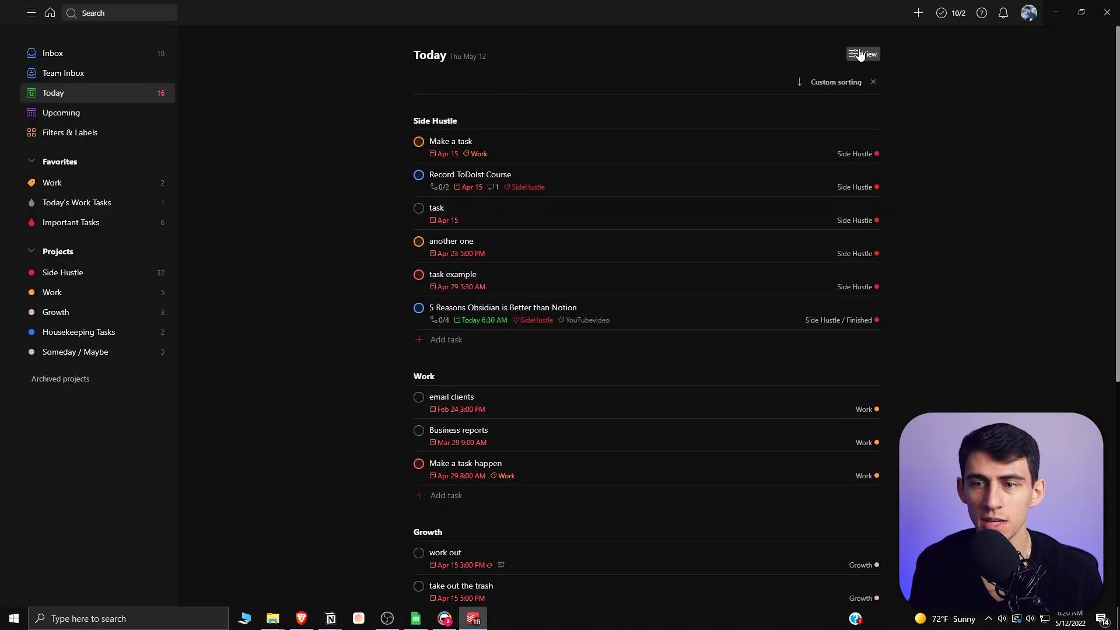
Check the Today list's View display options without changing anything.
left_click(859, 55)
left_click(562, 201)
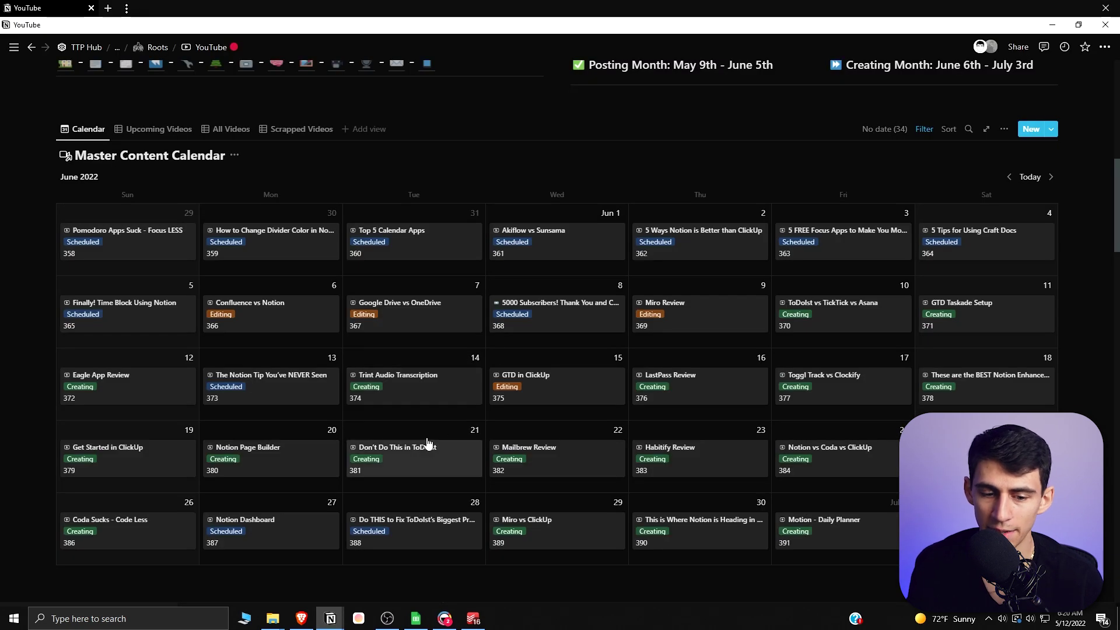
Review the Don't Do This in ToDoIst page's Second Brain relation without changing it.
left_click(425, 445)
scroll(597, 308, "down", 2)
left_click(465, 323)
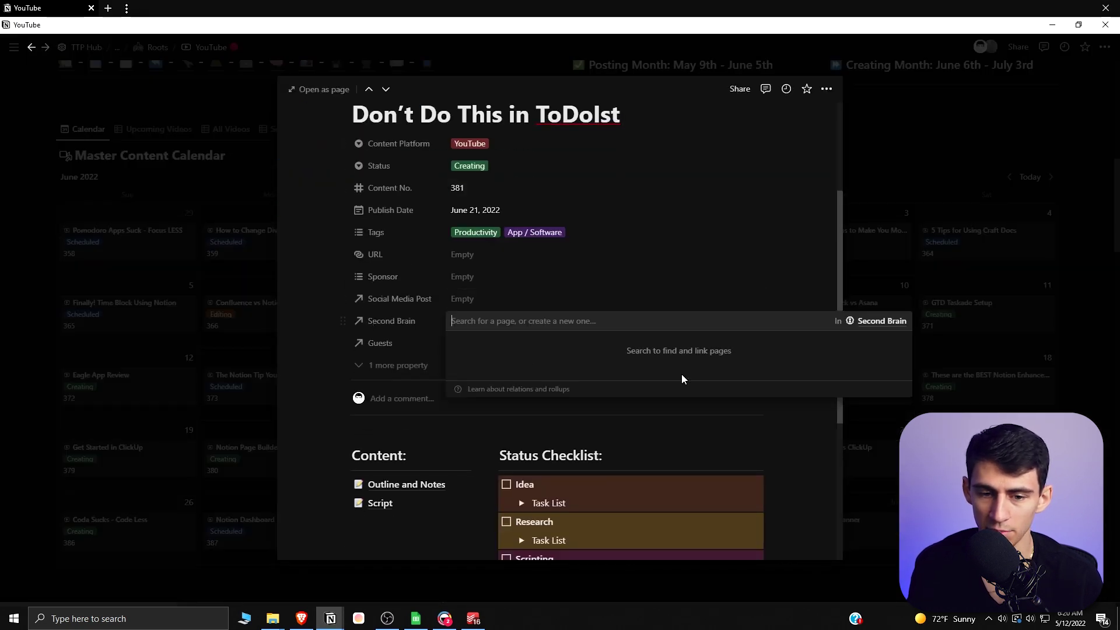
left_click(390, 267)
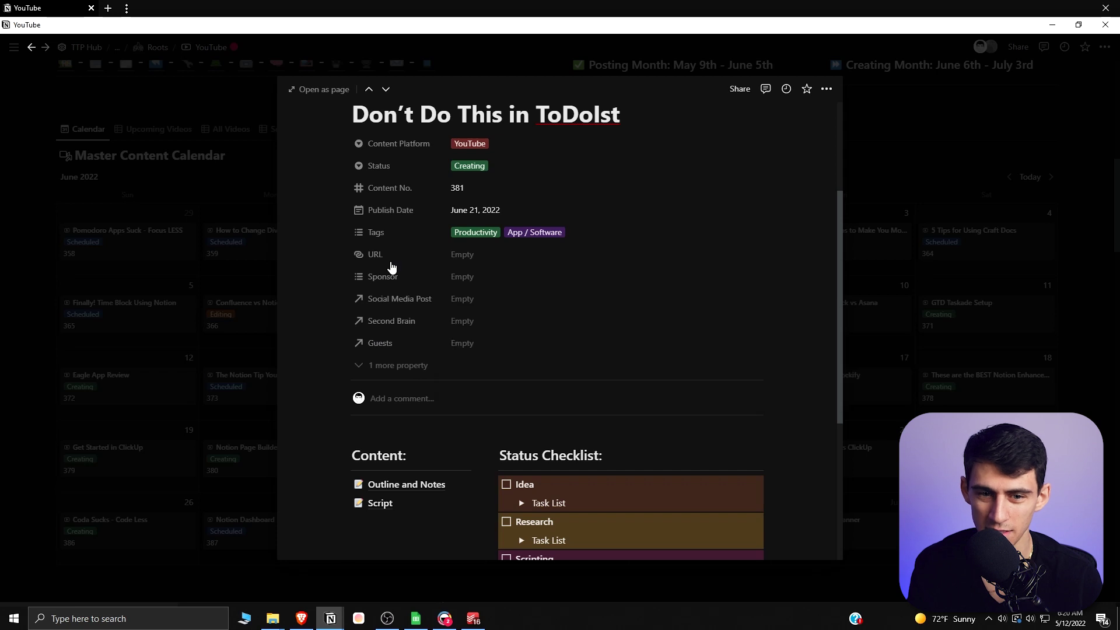
scroll(552, 245, "up", 2)
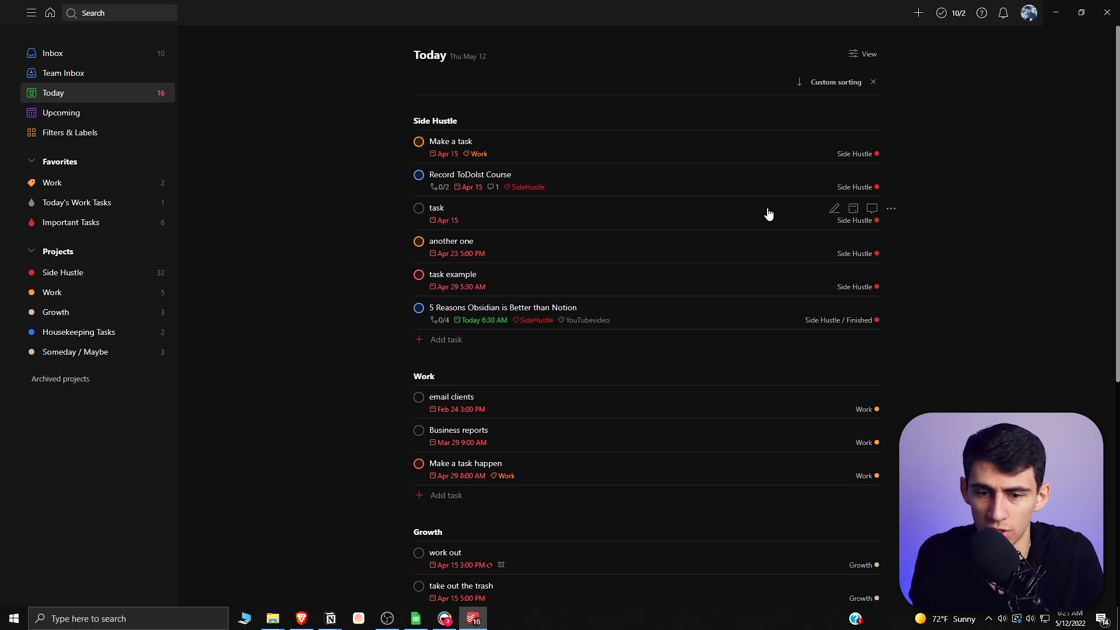
Begin editing the 5 Reasons Obsidian is Better than Notion task's title and description.
left_click(692, 307)
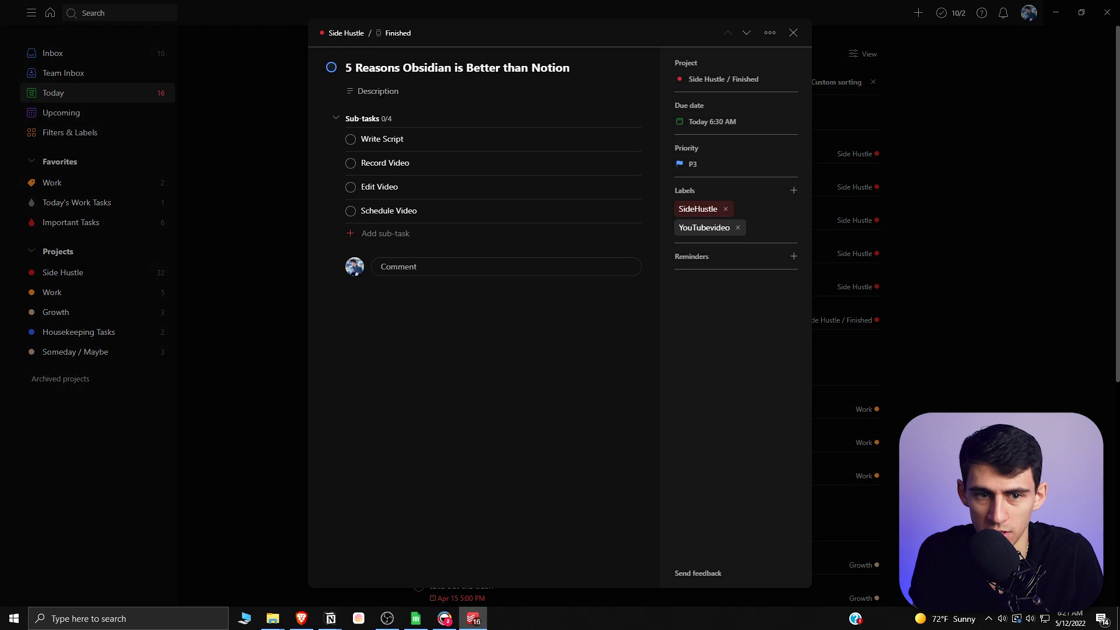
left_click(377, 91)
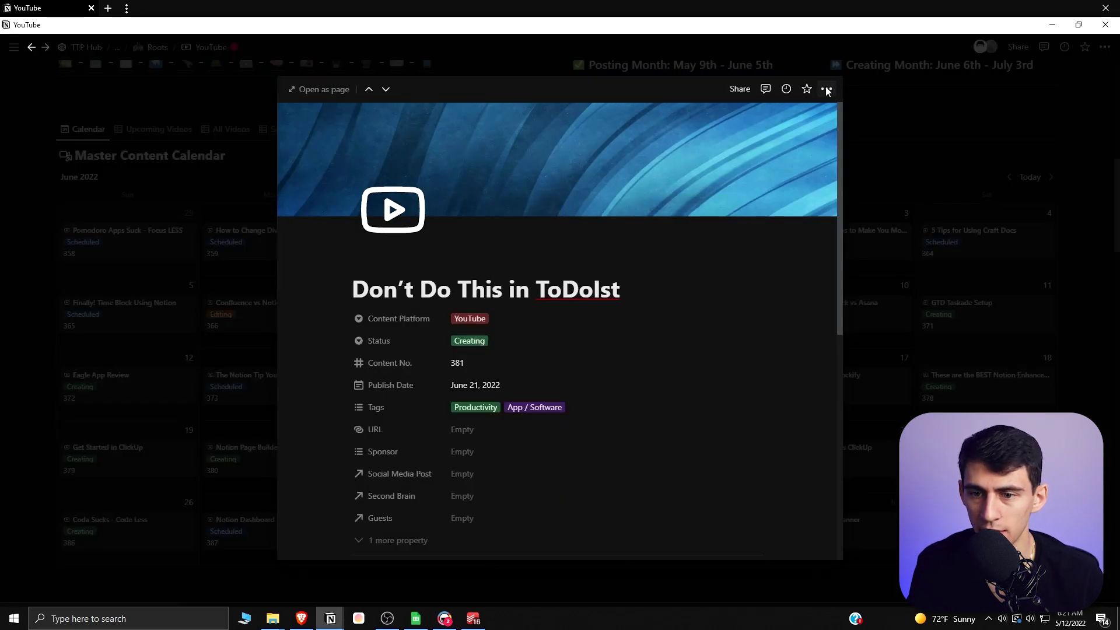
Save the Don't Do This in ToDoIst Notion page link as the task's description.
left_click(826, 88)
left_click(794, 270)
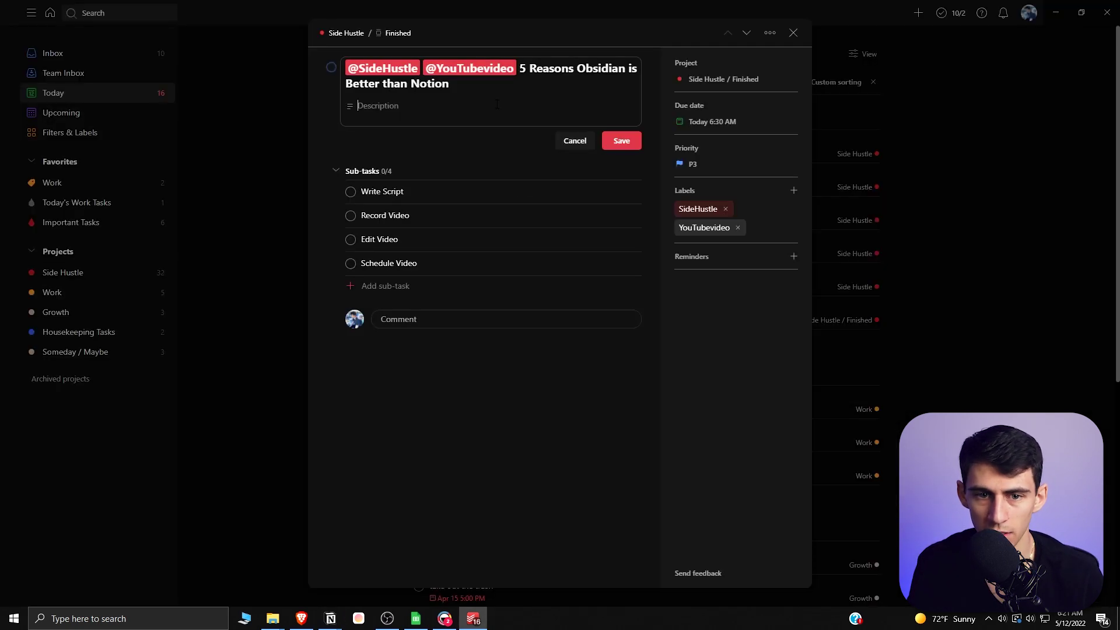
key("ctrl+v")
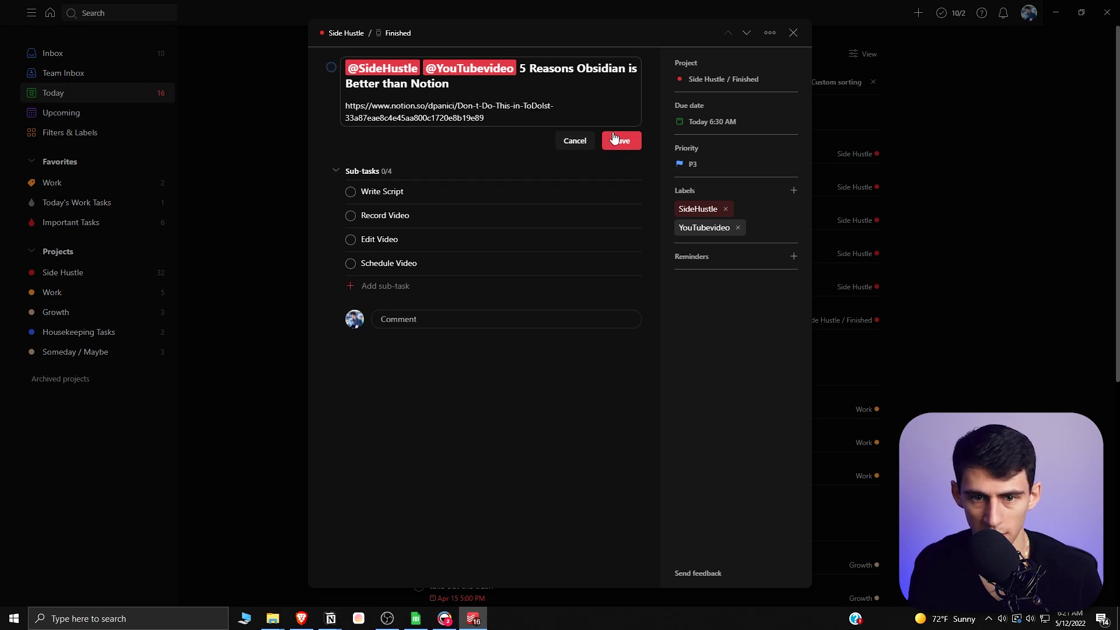
left_click(621, 140)
Follow the saved link to the Notion page and its Script sub-page, then return to the task.
left_click(450, 98)
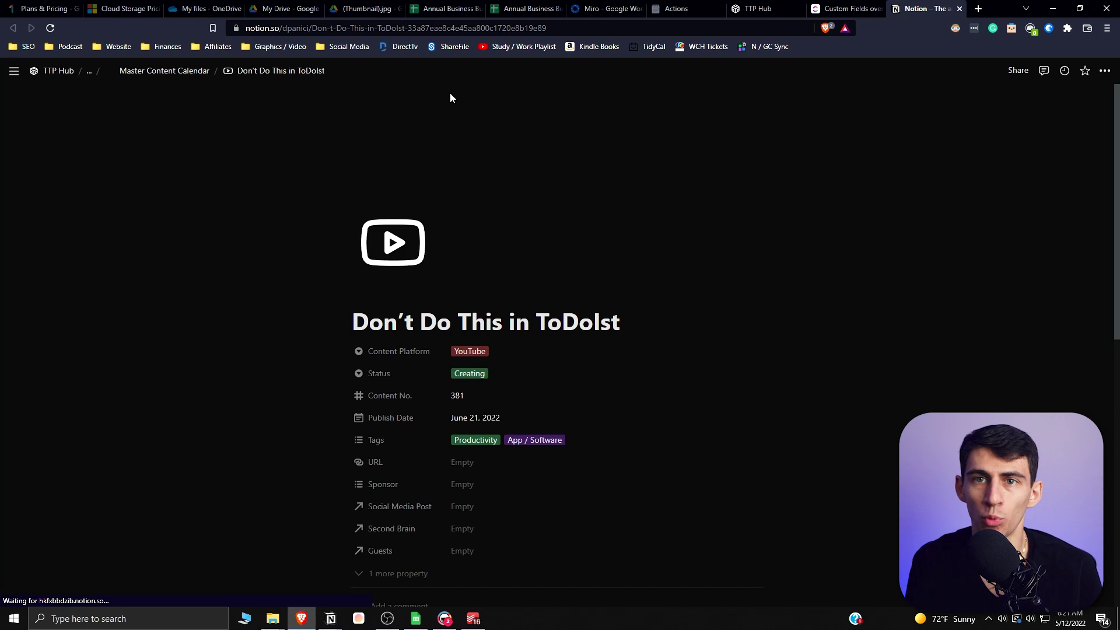
scroll(450, 263, "down", 1)
scroll(419, 351, "down", 2)
left_click(379, 477)
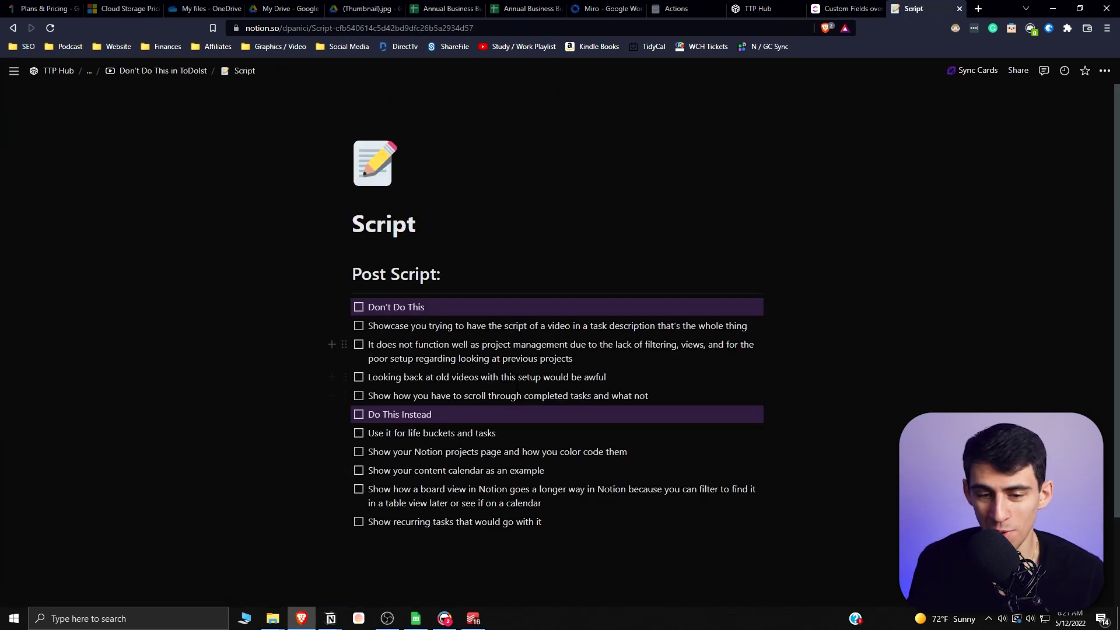
left_click(473, 619)
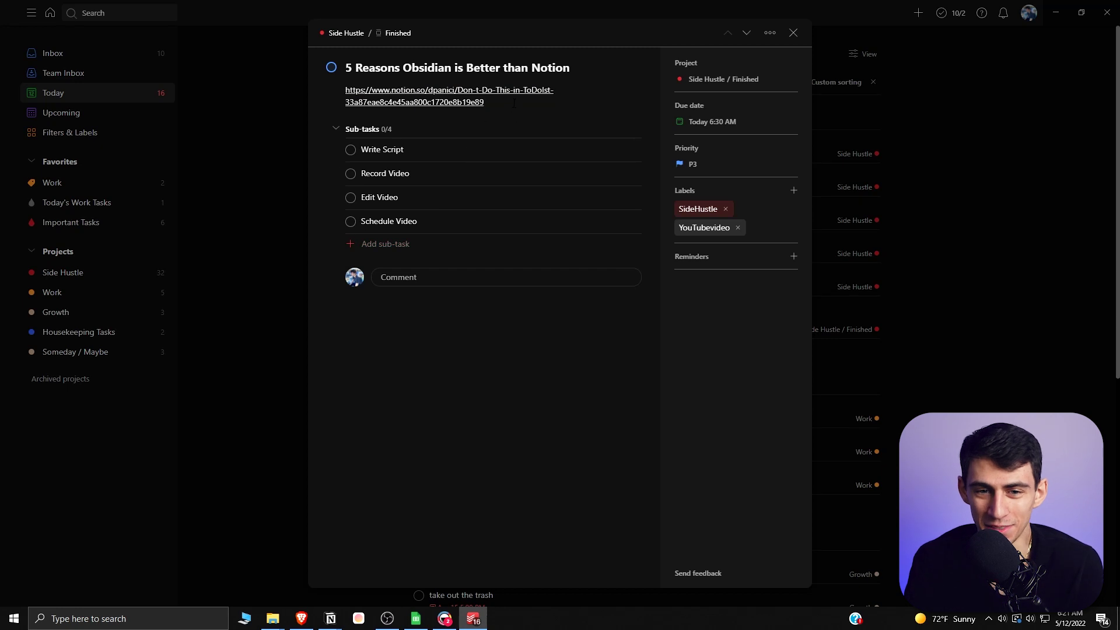